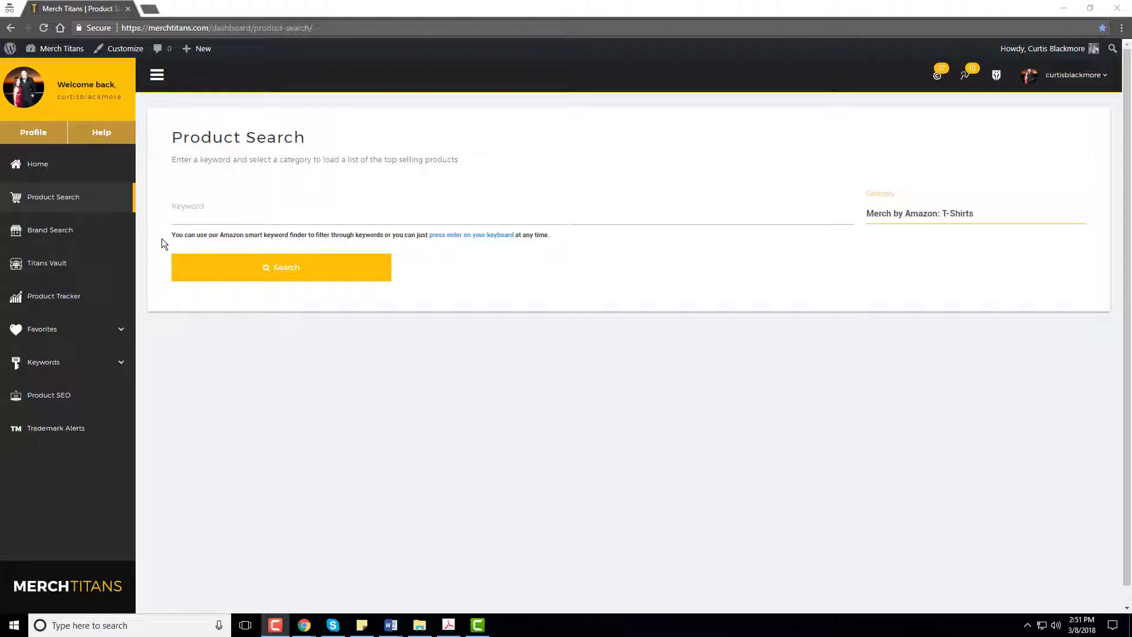
Search the Merch T-Shirts category for the keyword 'fishing'.
left_click(352, 218)
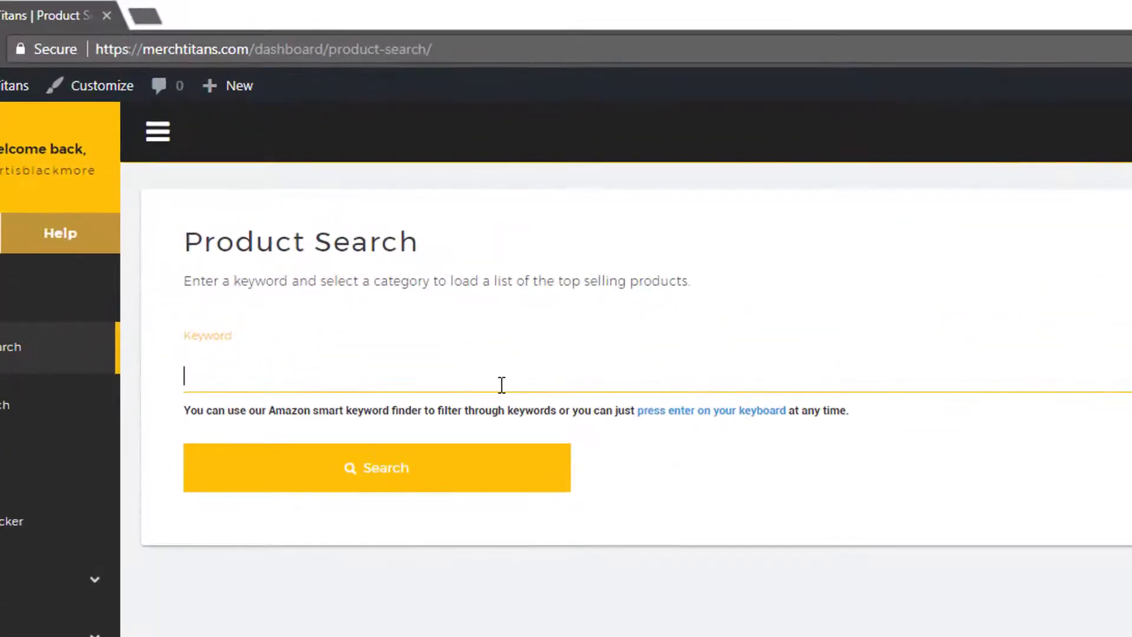
type("fi")
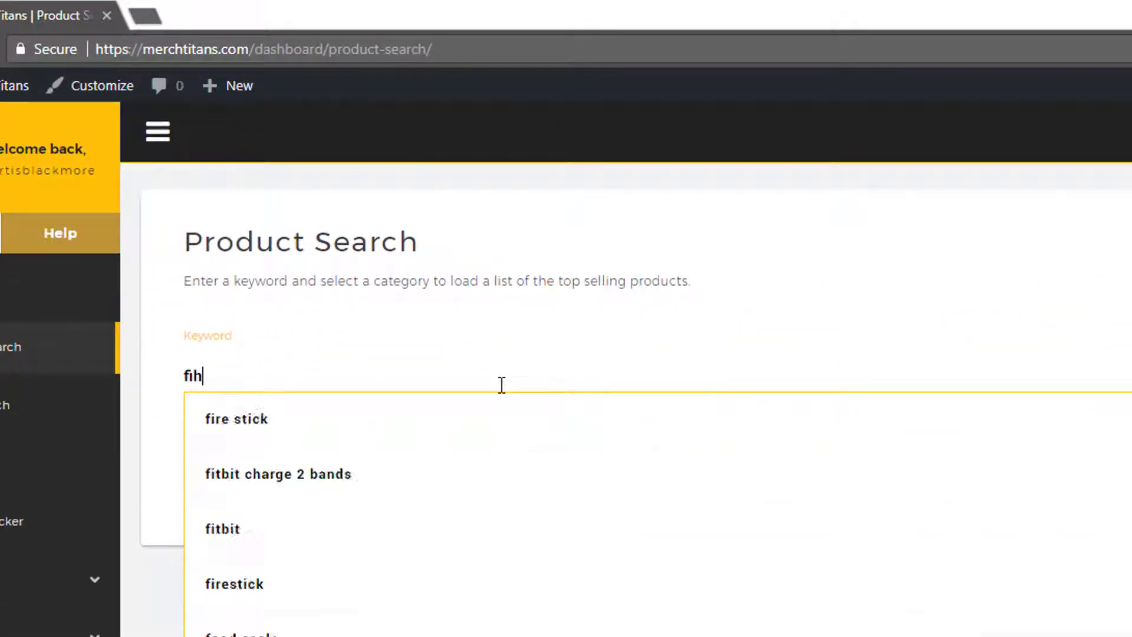
type("shing")
key("Return")
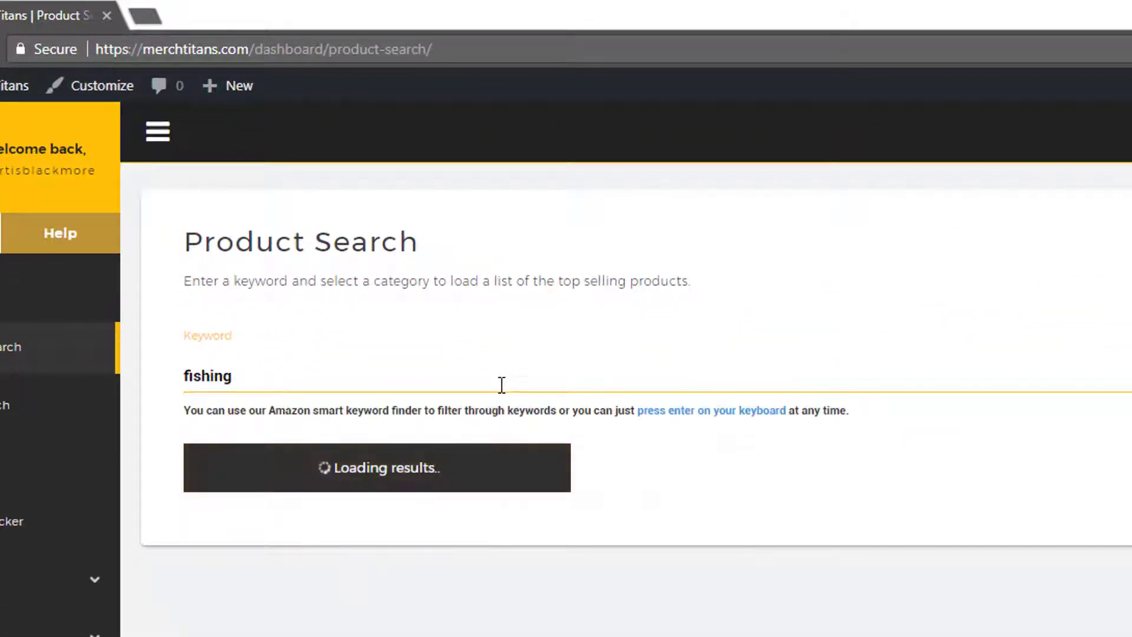
left_click(669, 569)
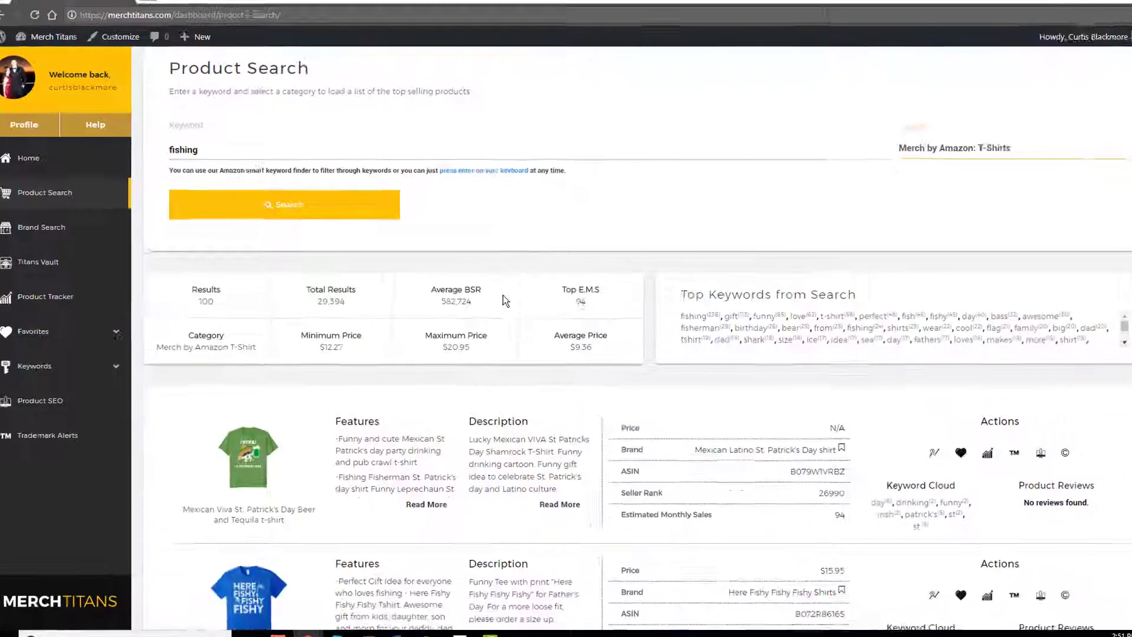
Scroll through the results summary and the fishing shirt product listings.
mouse_move(456, 358)
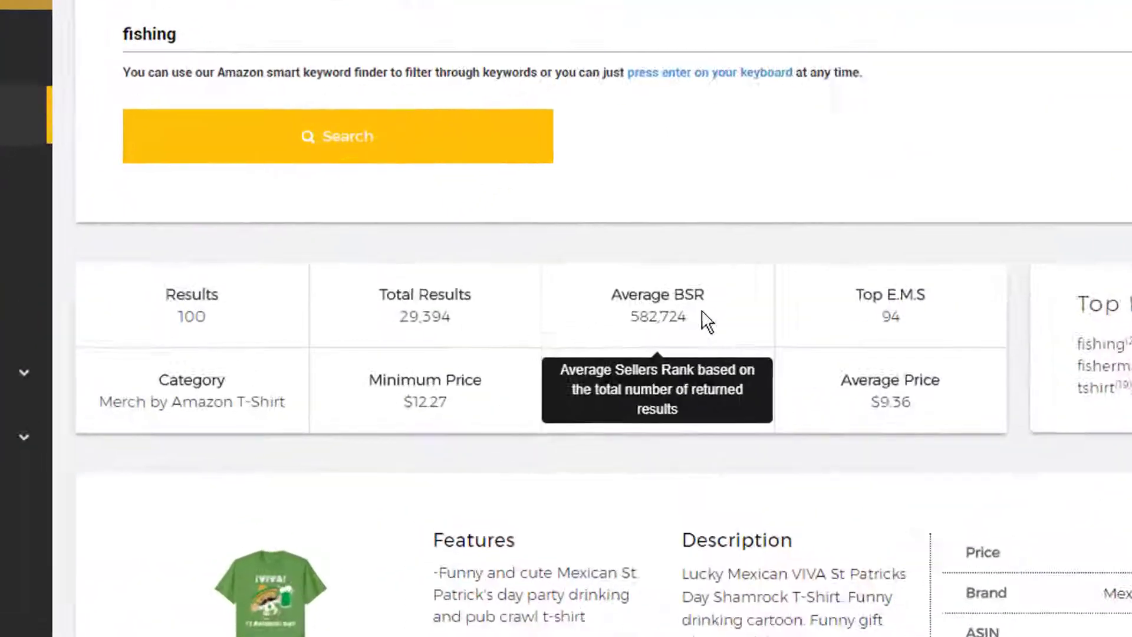
mouse_move(401, 296)
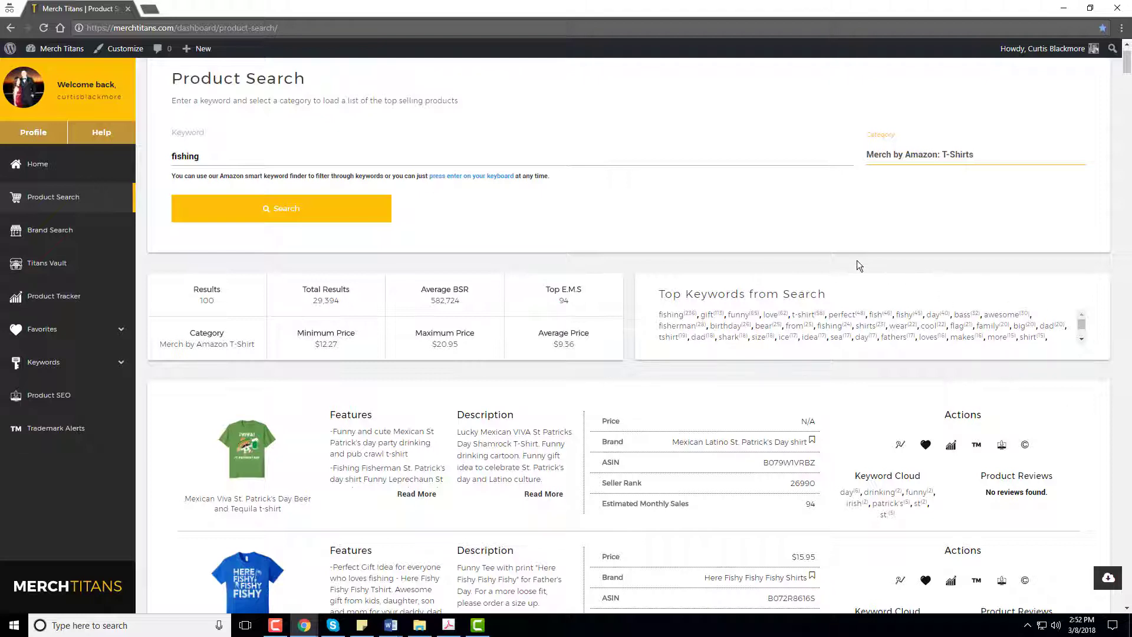
scroll(632, 288, "down", 2)
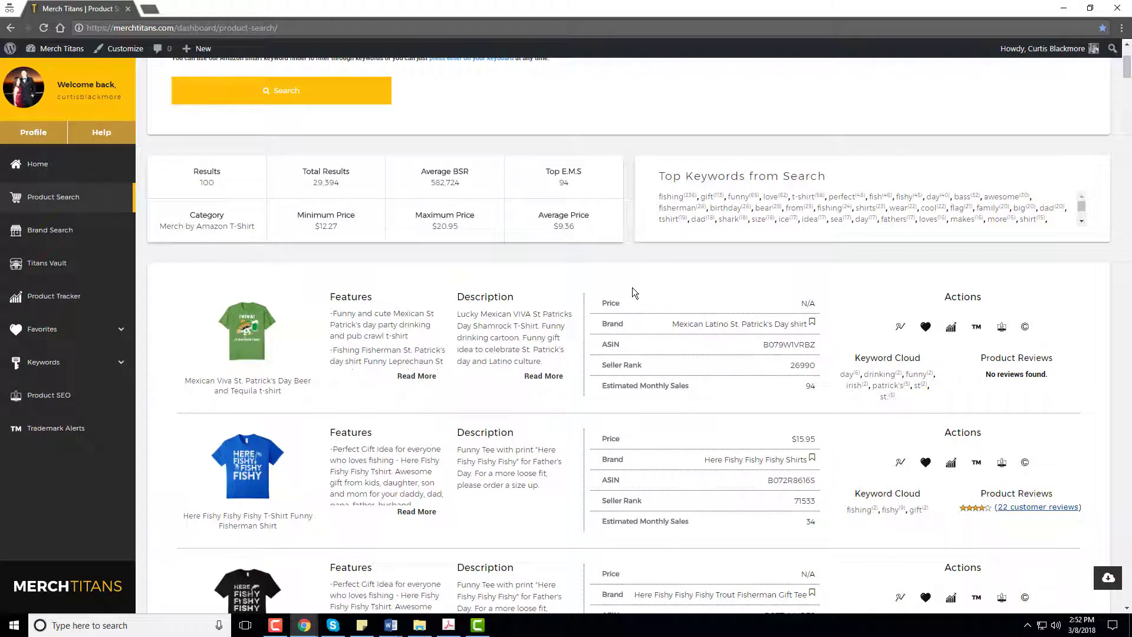
scroll(632, 291, "down", 2)
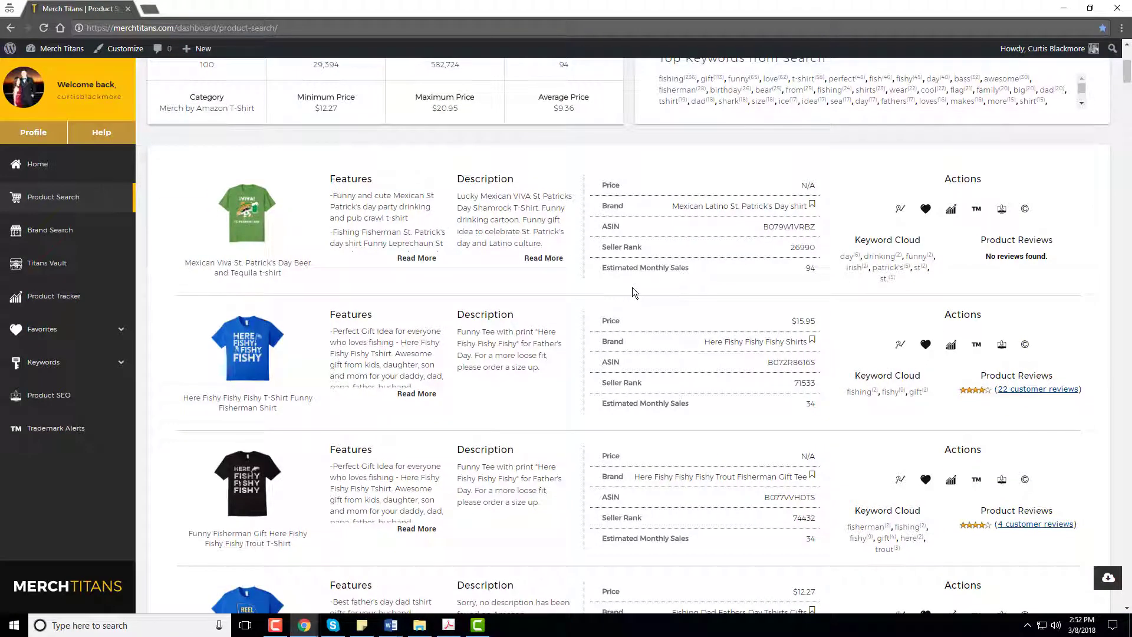
scroll(632, 288, "down", 1)
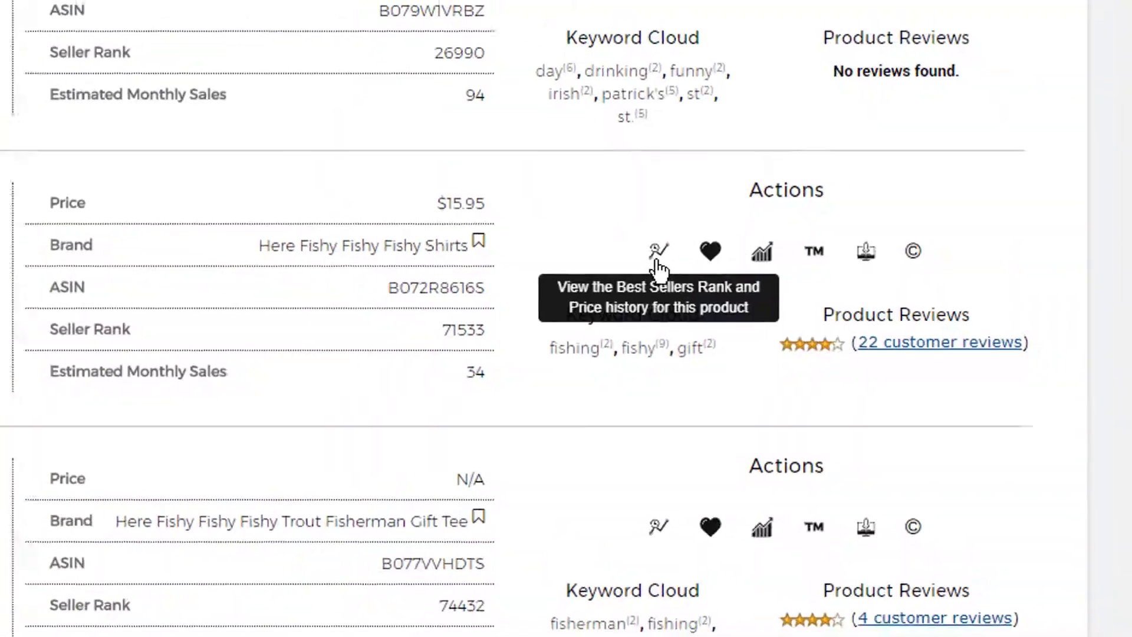
left_click(636, 262)
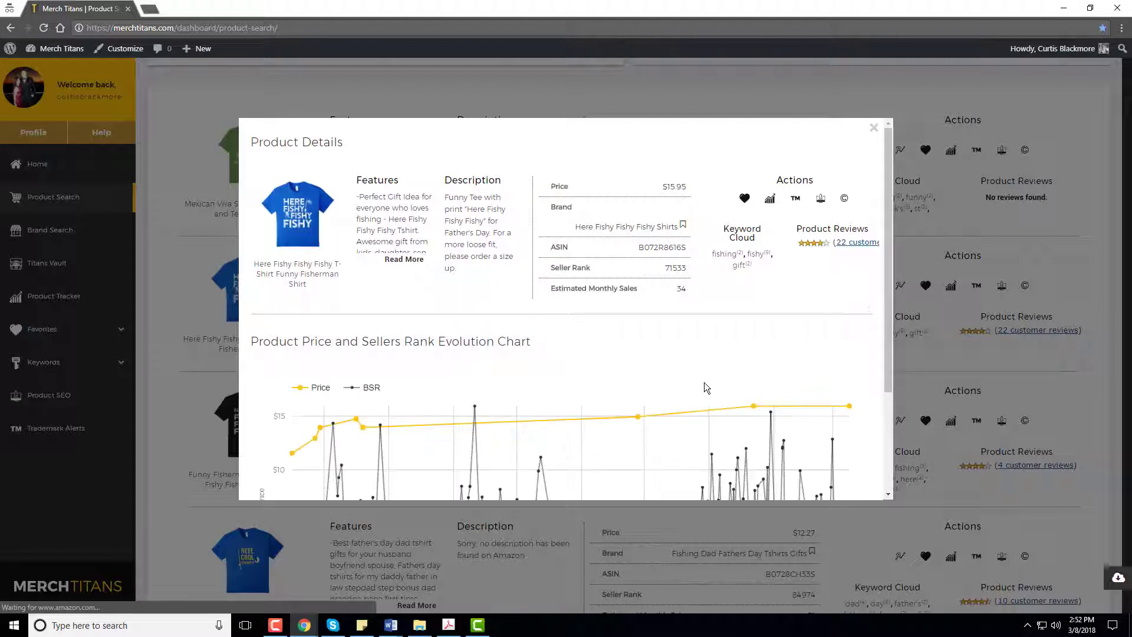
scroll(696, 371, "down", 3)
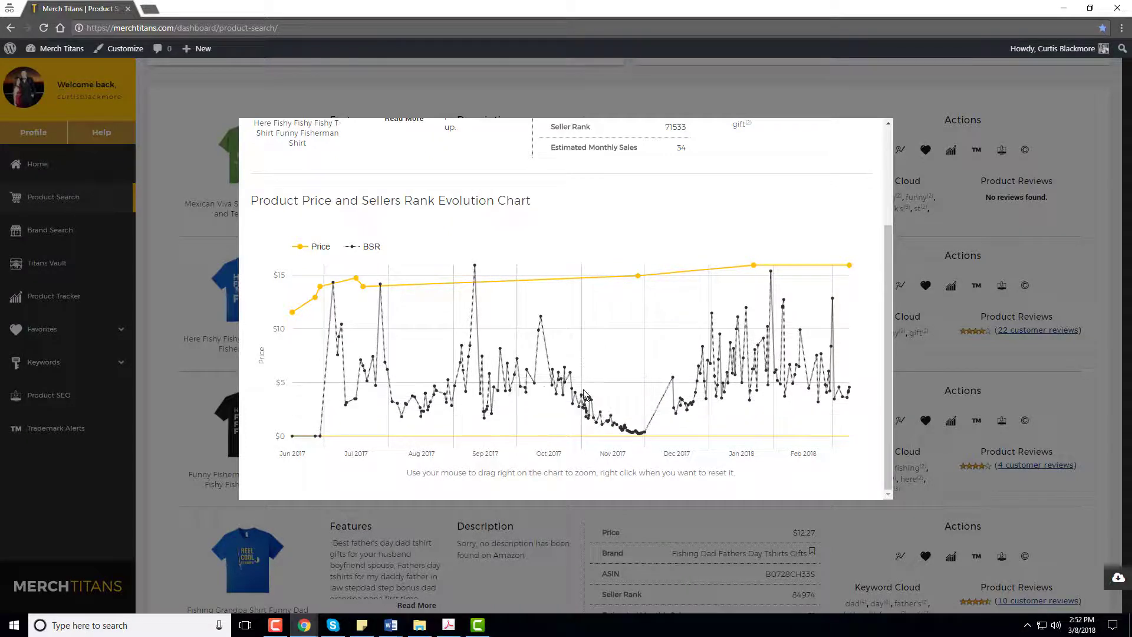
left_click_drag(585, 402, 636, 451)
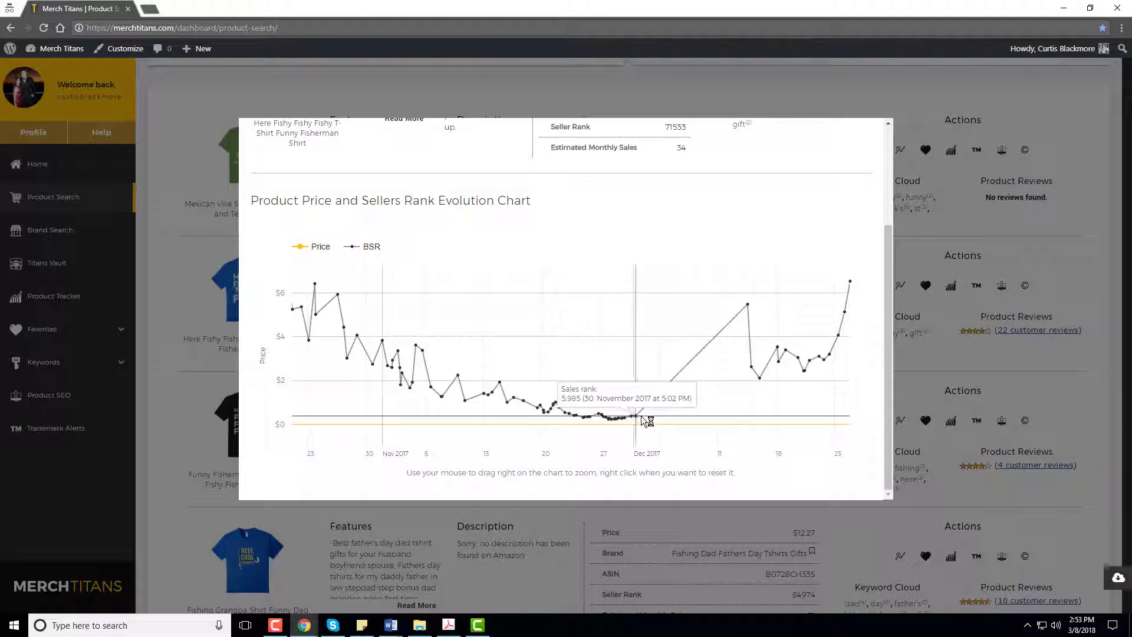
right_click(695, 405)
scroll(844, 207, "up", 2)
scroll(829, 245, "down", 2)
scroll(825, 248, "up", 3)
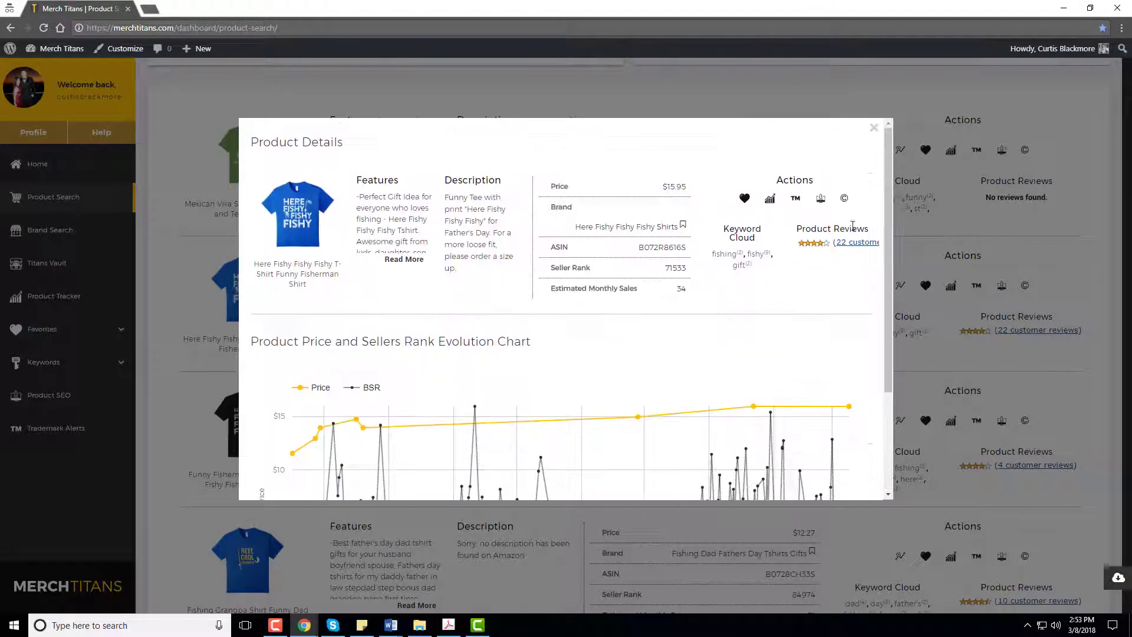
left_click(877, 128)
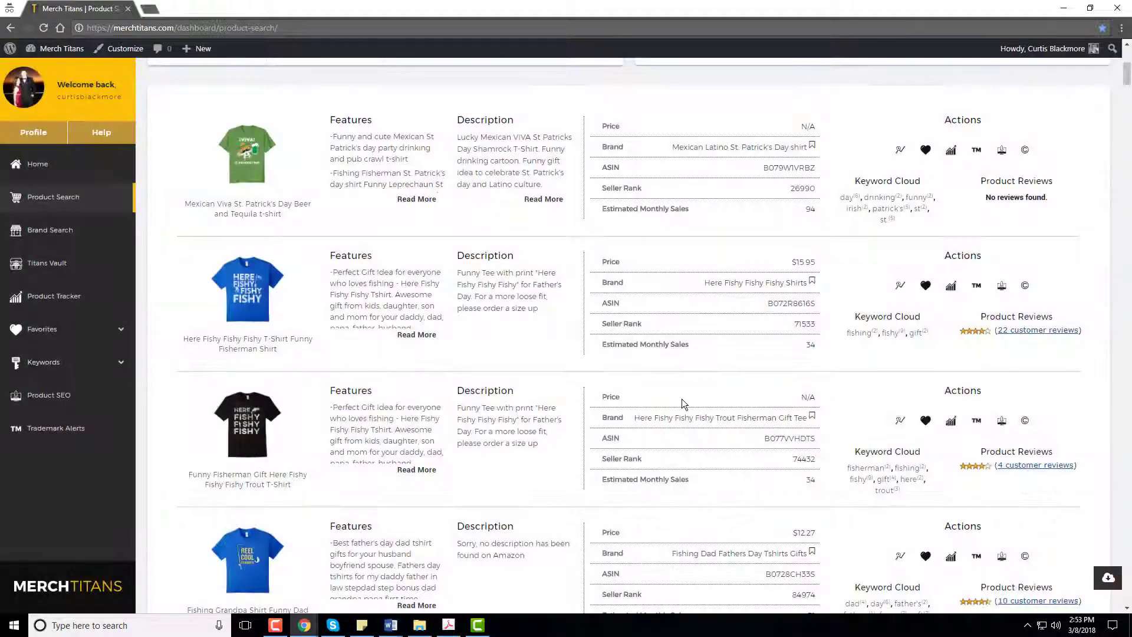
scroll(682, 399, "up", 5)
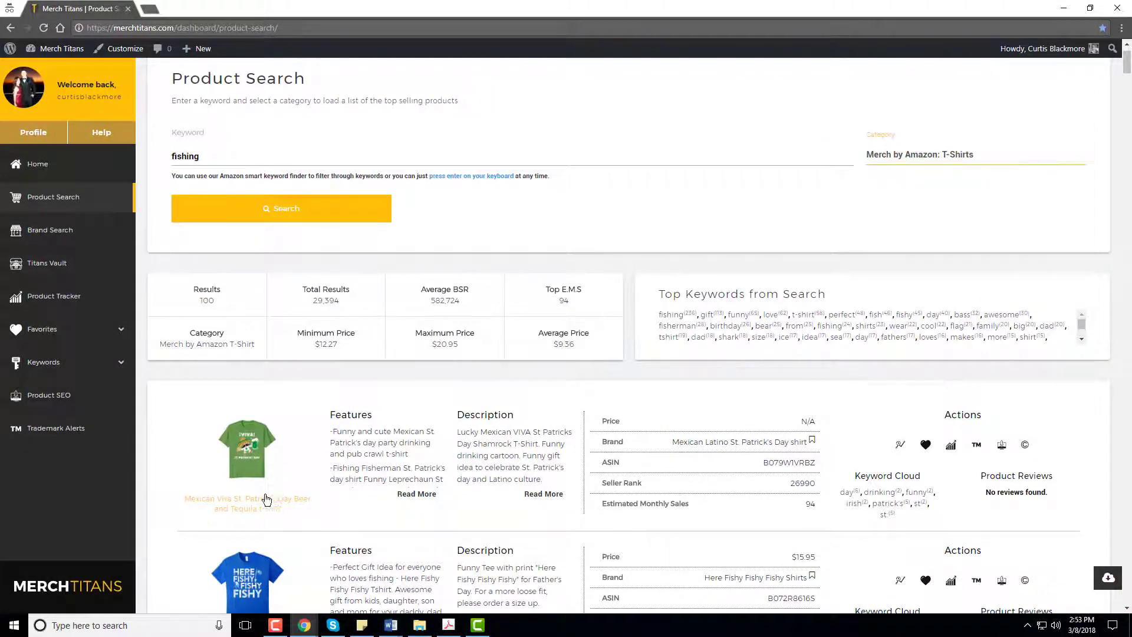
scroll(235, 499, "down", 2)
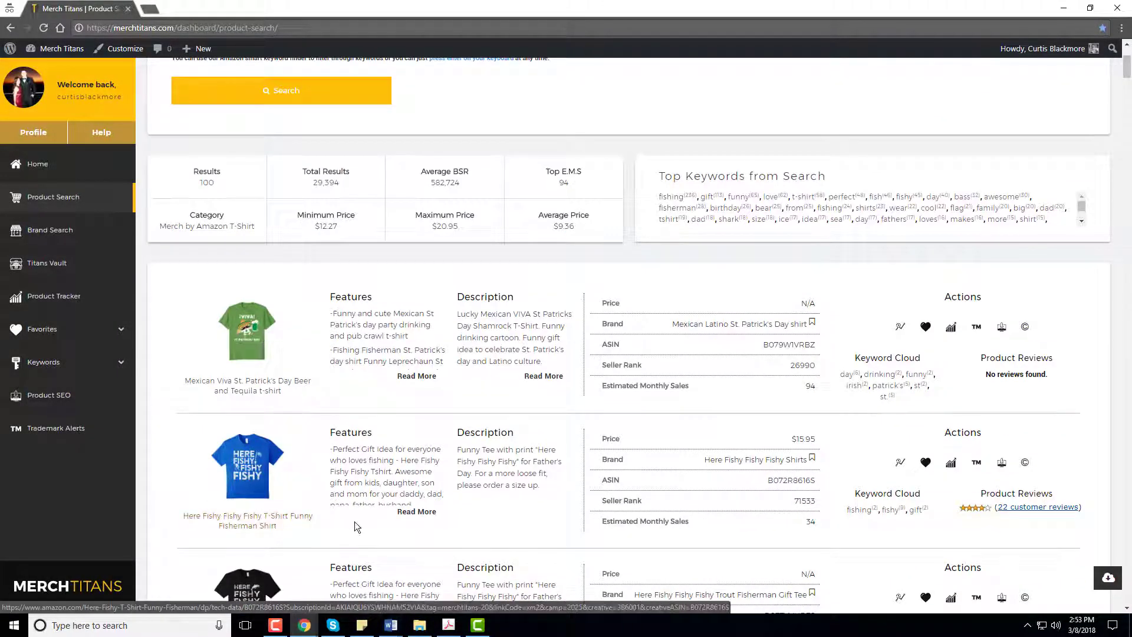
scroll(362, 521, "up", 3)
key("ctrl+a")
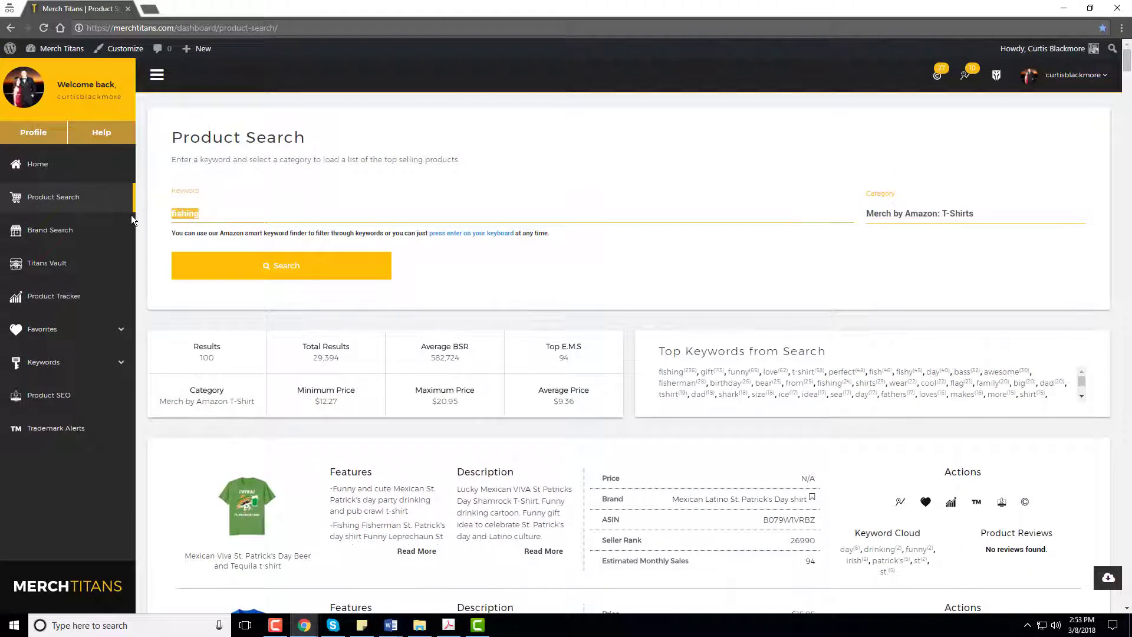
type("here fishy fishy fishy")
key("Return")
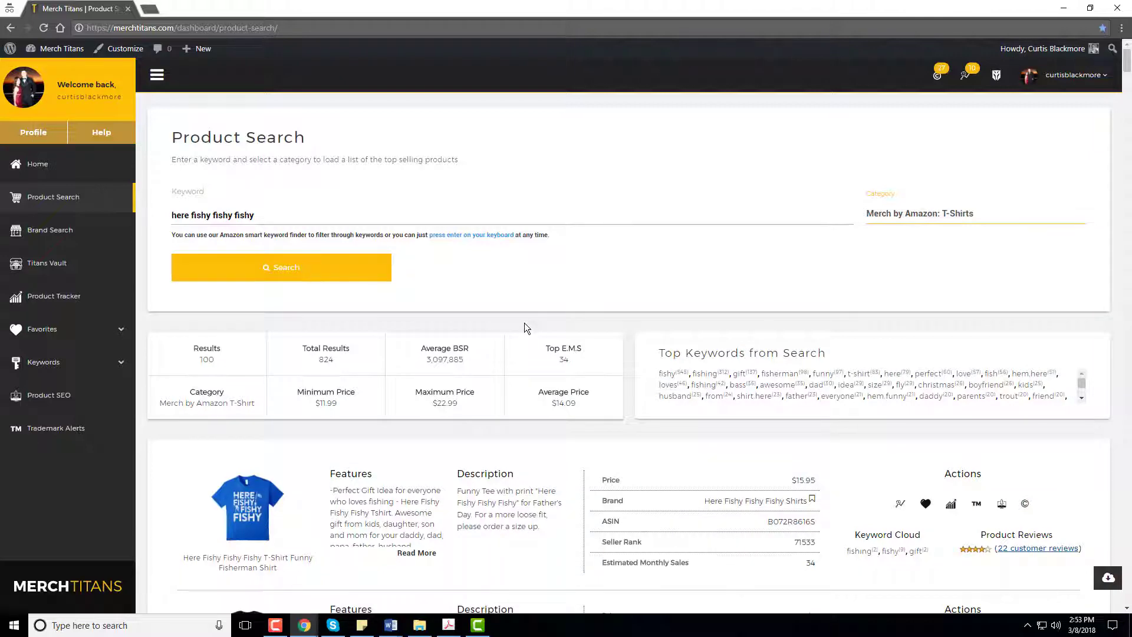
scroll(535, 320, "down", 3)
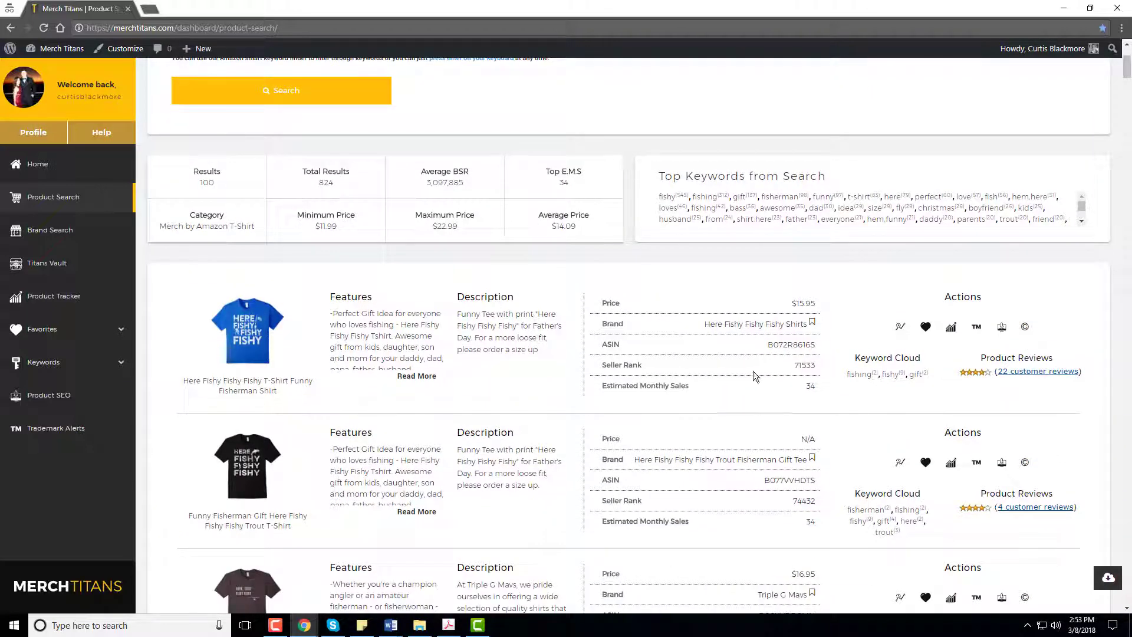
scroll(250, 429, "down", 3)
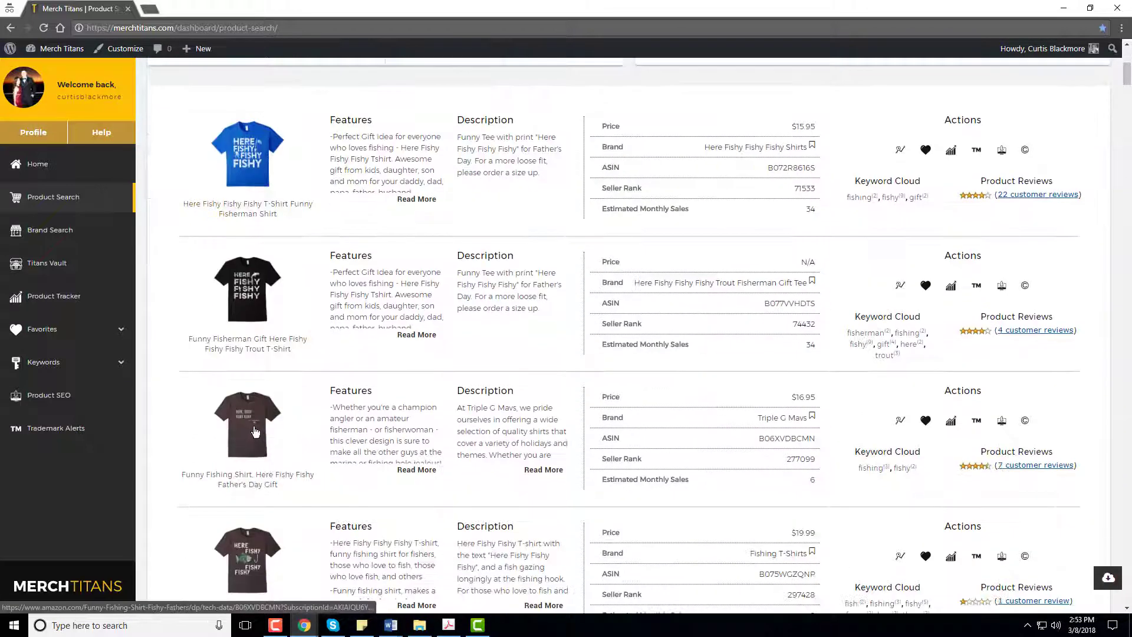
scroll(805, 465, "down", 3)
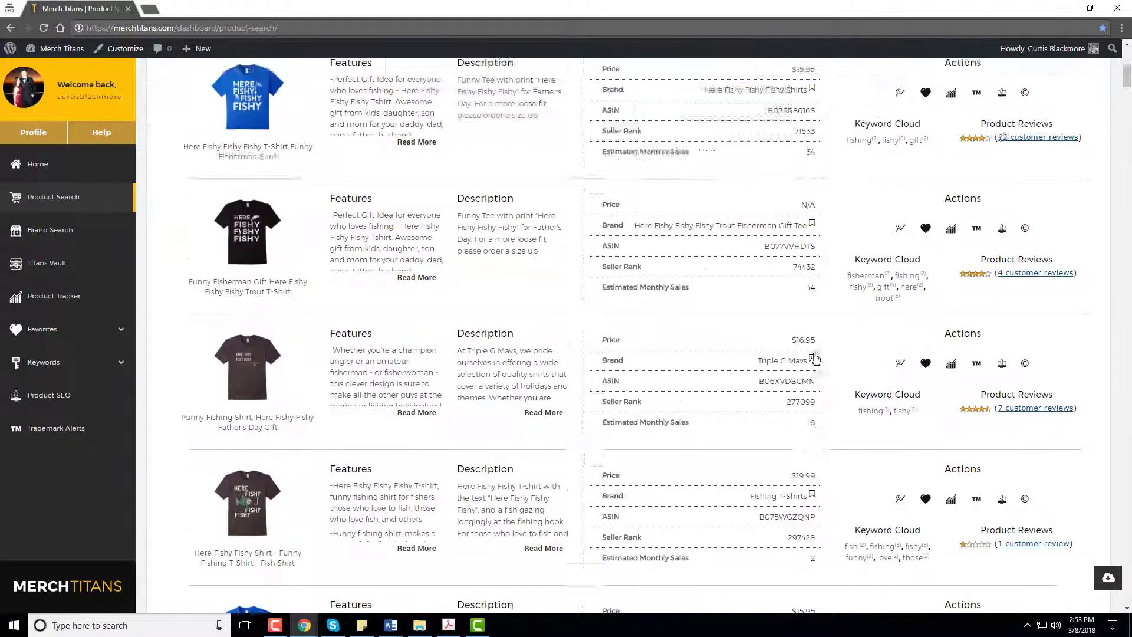
scroll(815, 327, "up", 2)
scroll(819, 422, "down", 2)
scroll(819, 422, "up", 5)
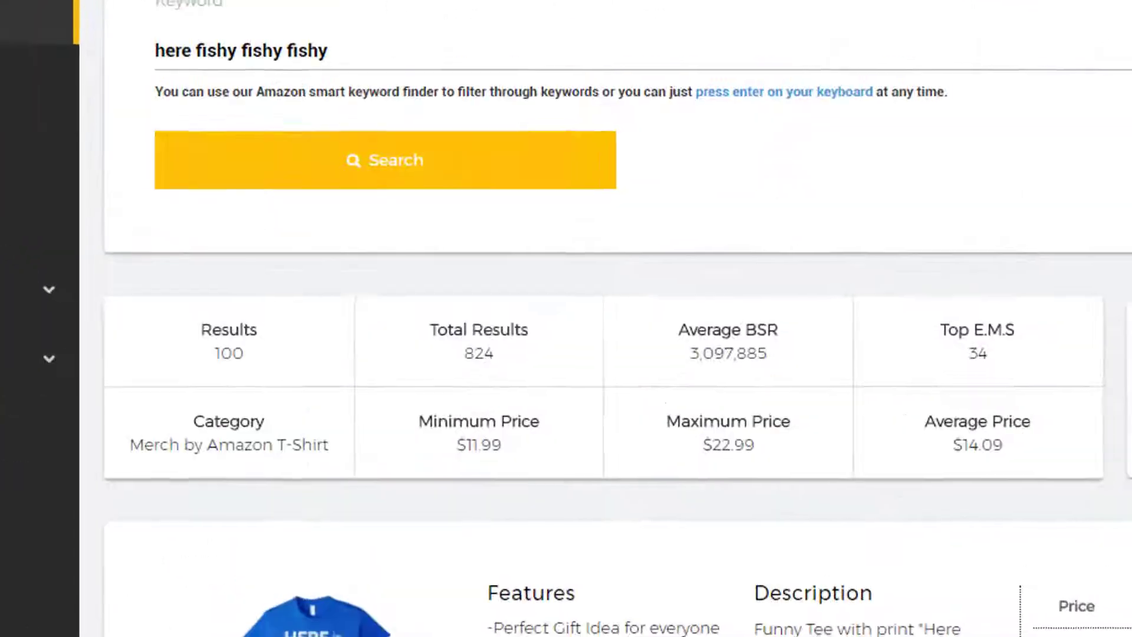
mouse_move(493, 369)
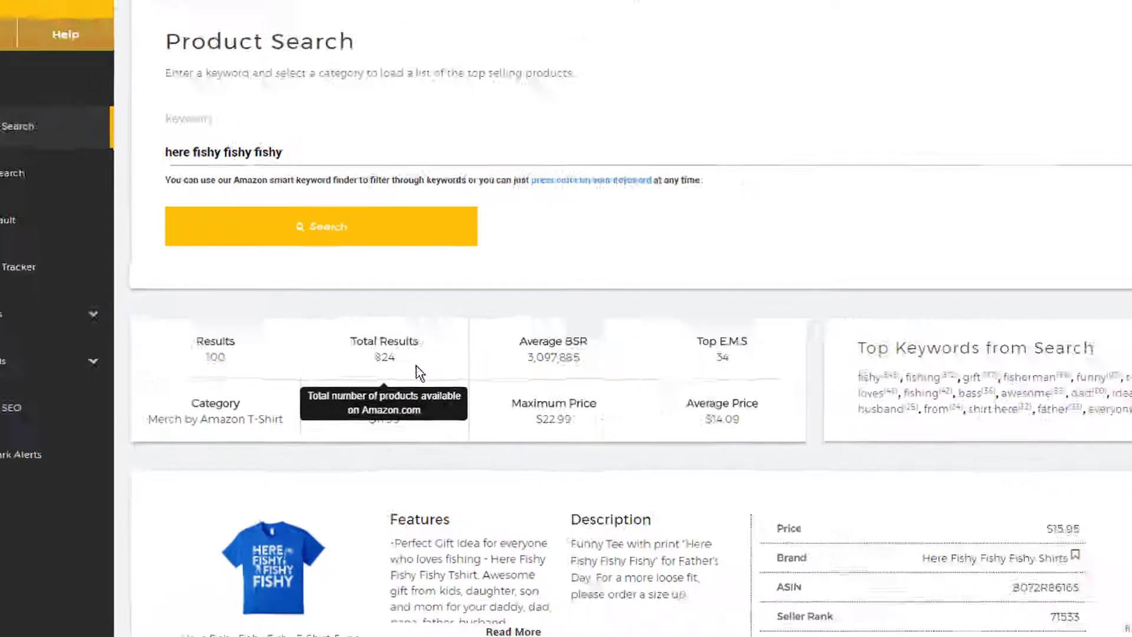
mouse_move(543, 389)
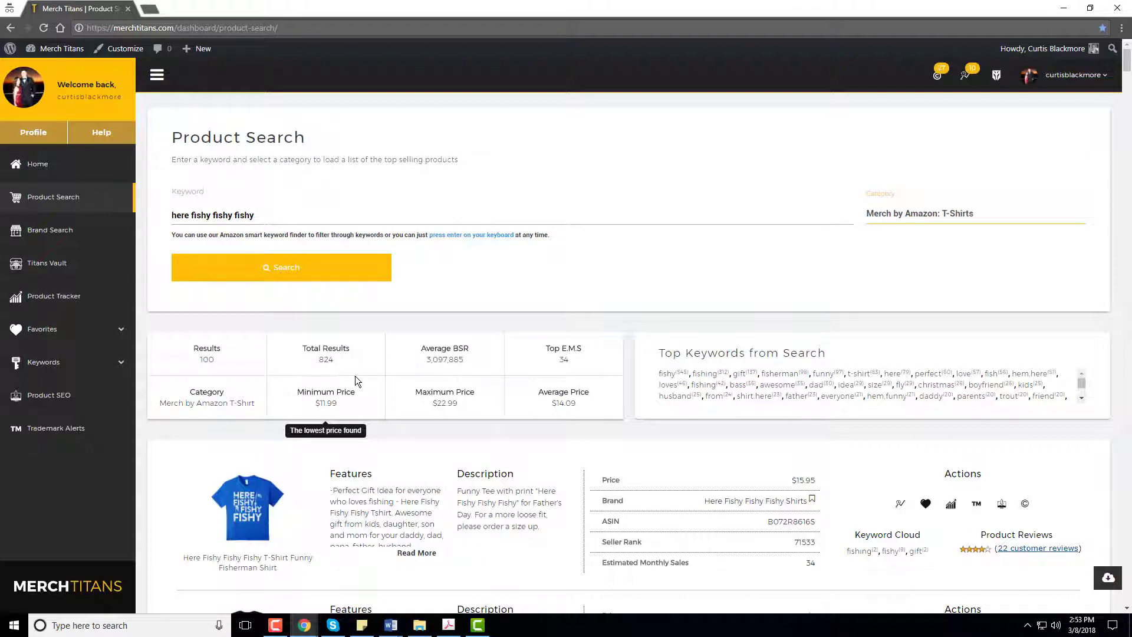
scroll(356, 377, "down", 6)
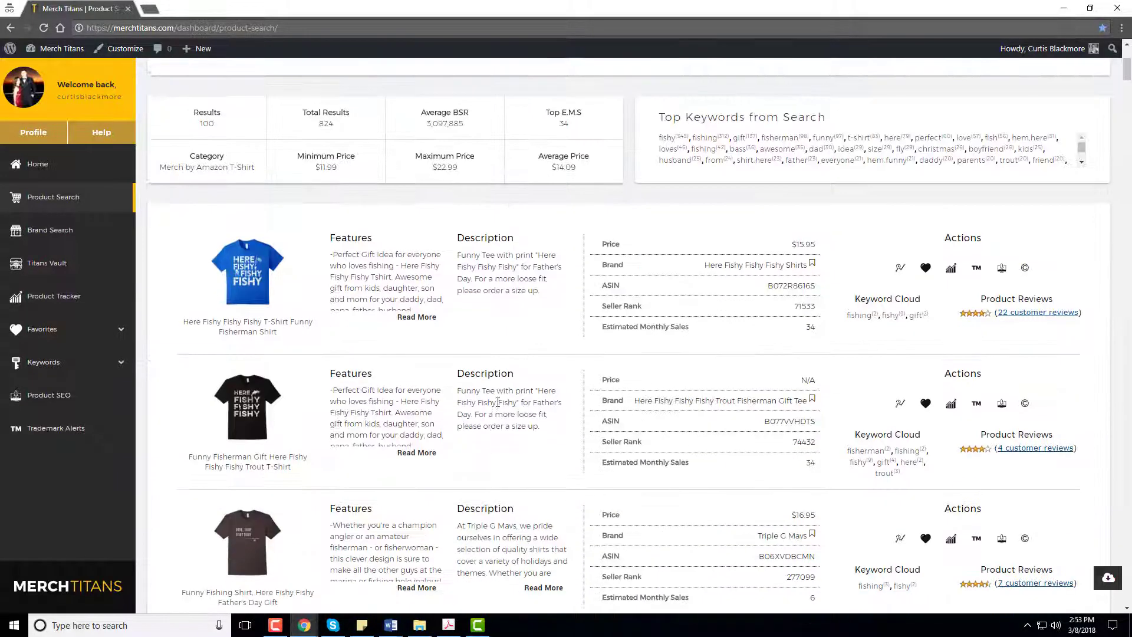
scroll(514, 405, "down", 7)
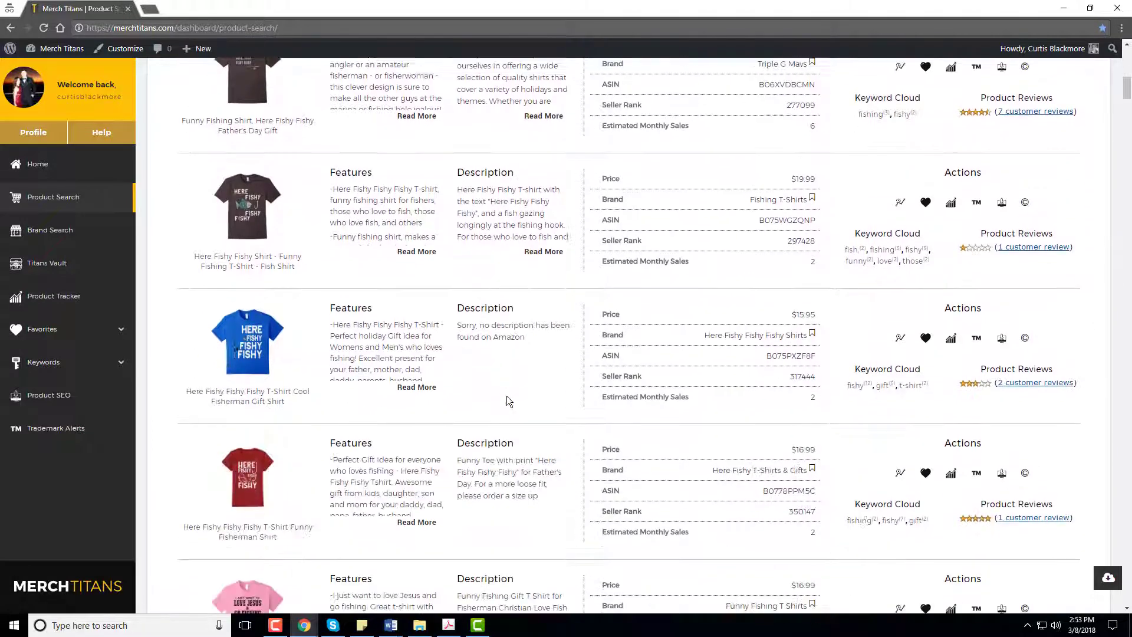
scroll(508, 401, "down", 2)
scroll(508, 401, "down", 4)
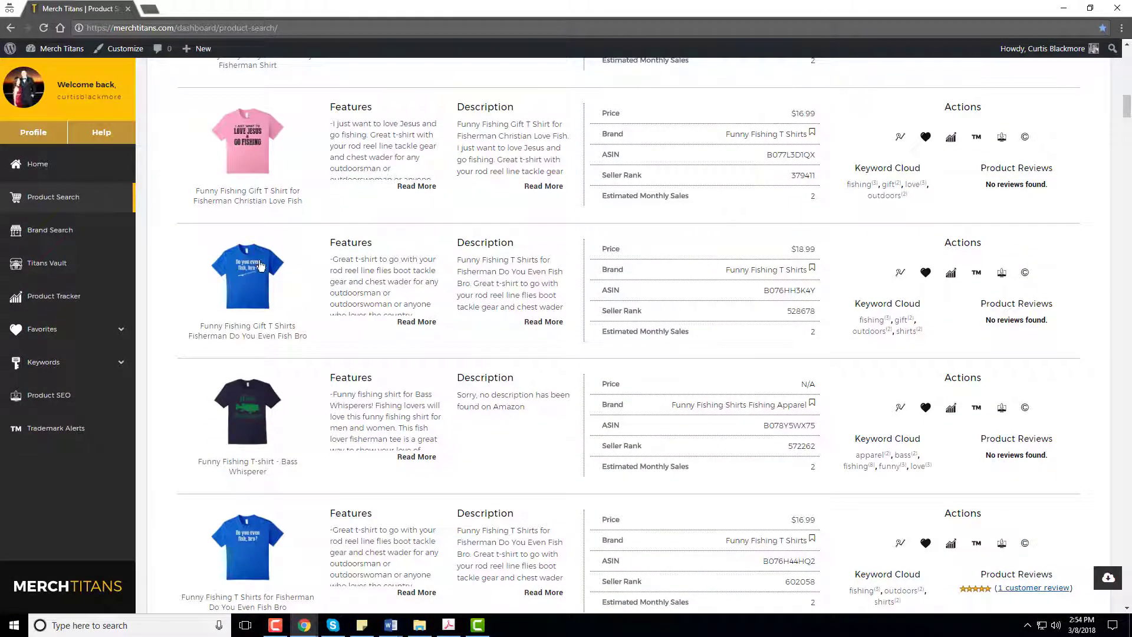
scroll(294, 401, "down", 3)
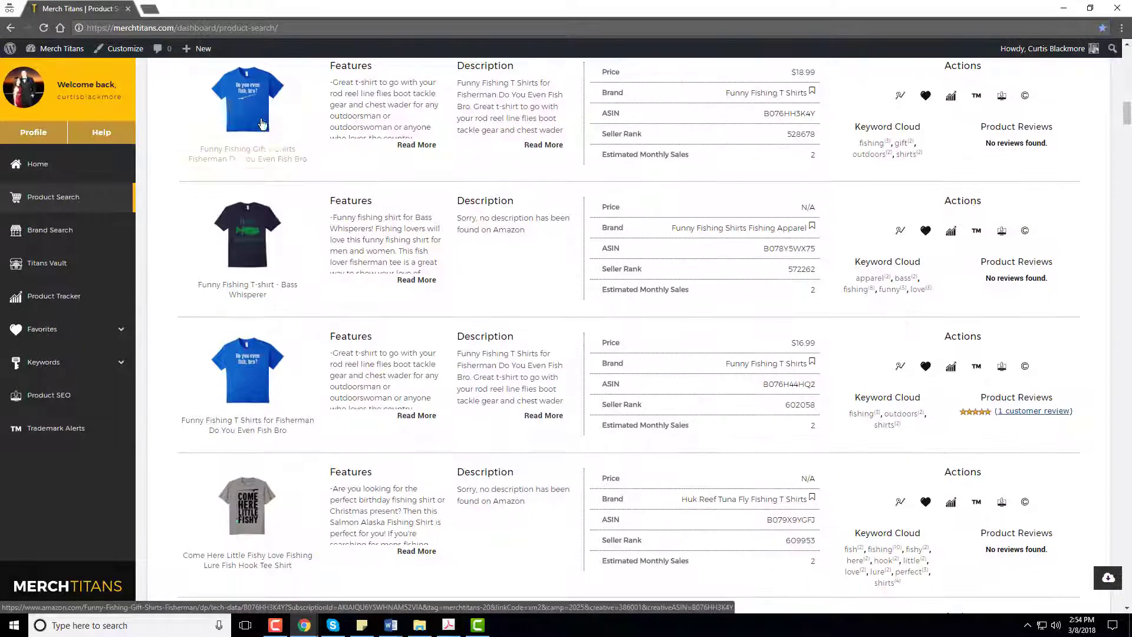
scroll(542, 428, "down", 6)
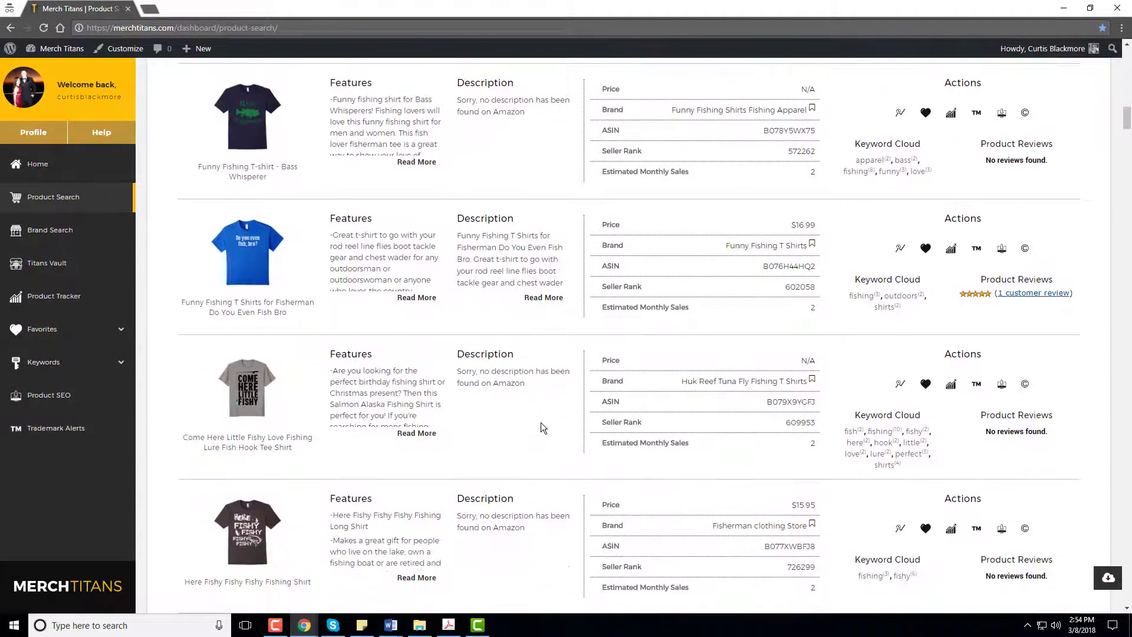
scroll(542, 427, "down", 6)
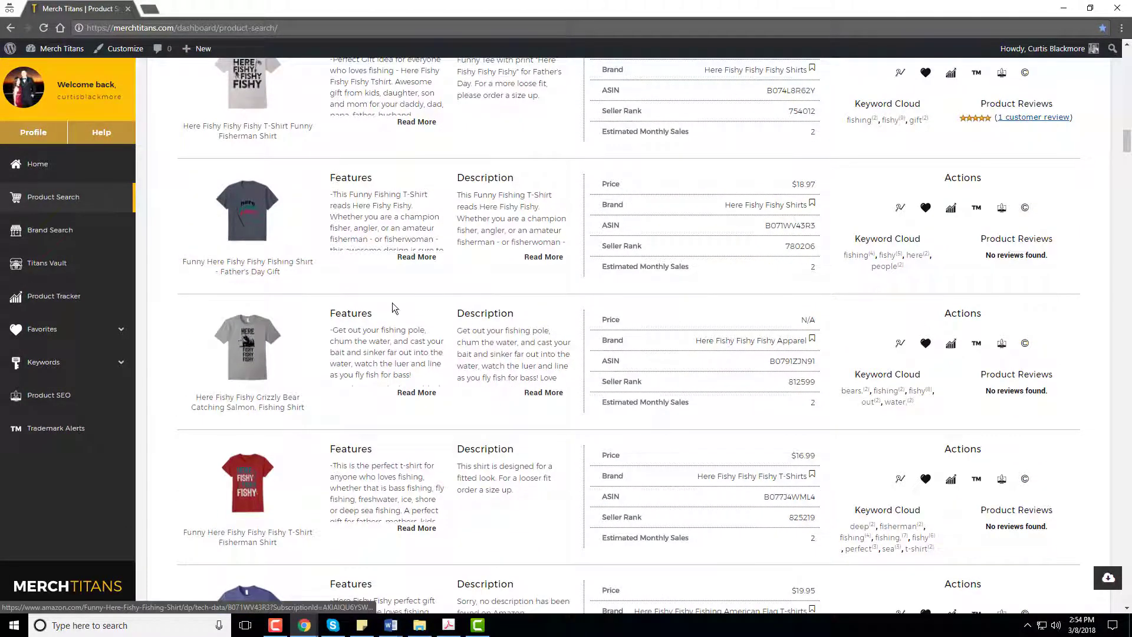
scroll(395, 310, "down", 3)
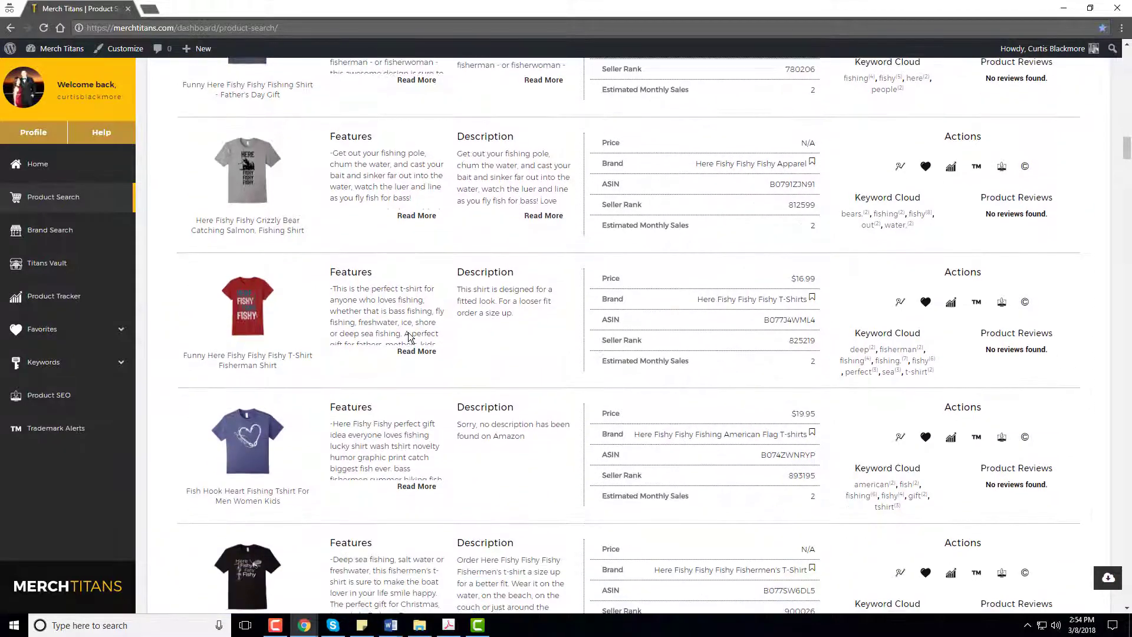
scroll(409, 337, "down", 7)
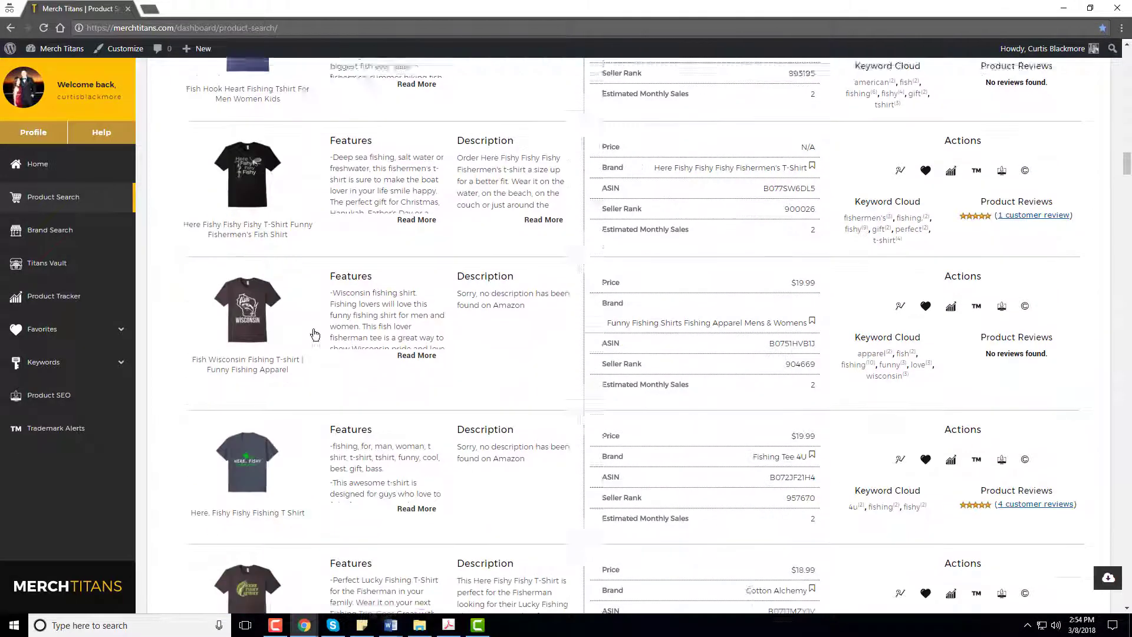
scroll(350, 341, "down", 4)
left_click_drag(854, 433, 623, 385)
left_click(817, 409)
left_click(805, 408)
scroll(796, 408, "down", 2)
scroll(796, 408, "down", 9)
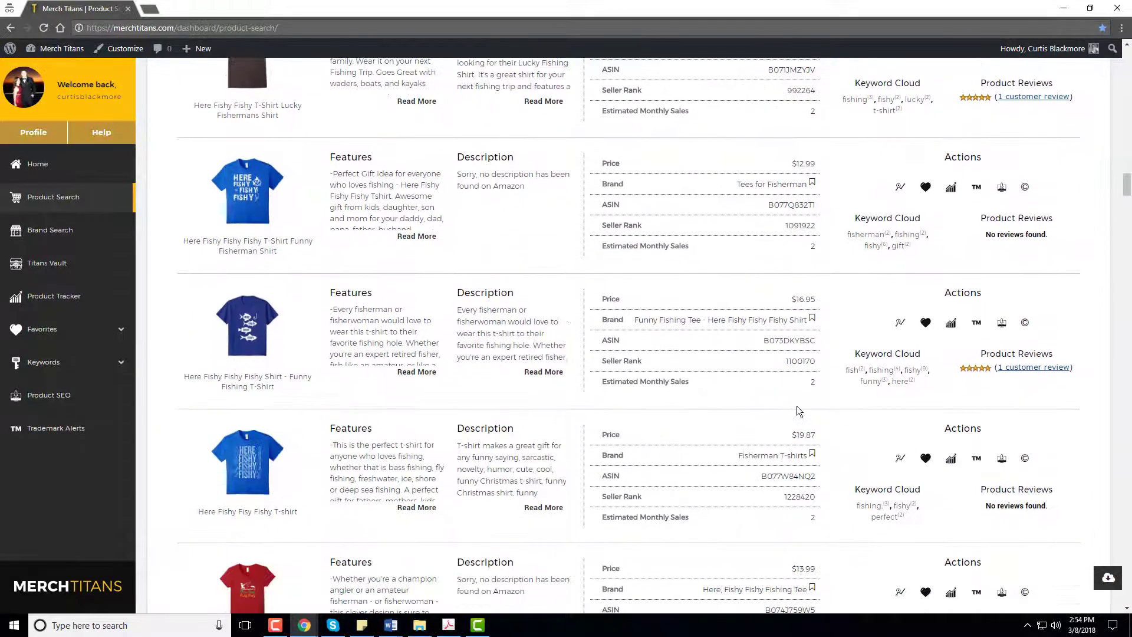
scroll(789, 408, "down", 10)
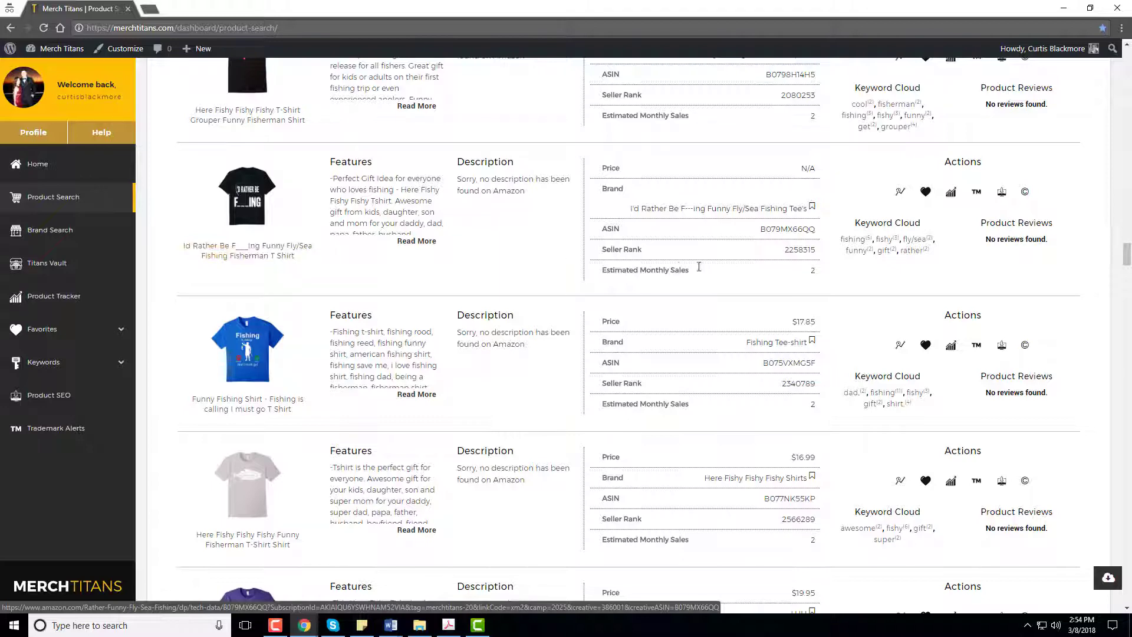
scroll(578, 273, "down", 5)
scroll(579, 268, "down", 5)
scroll(580, 268, "down", 2)
scroll(587, 278, "down", 10)
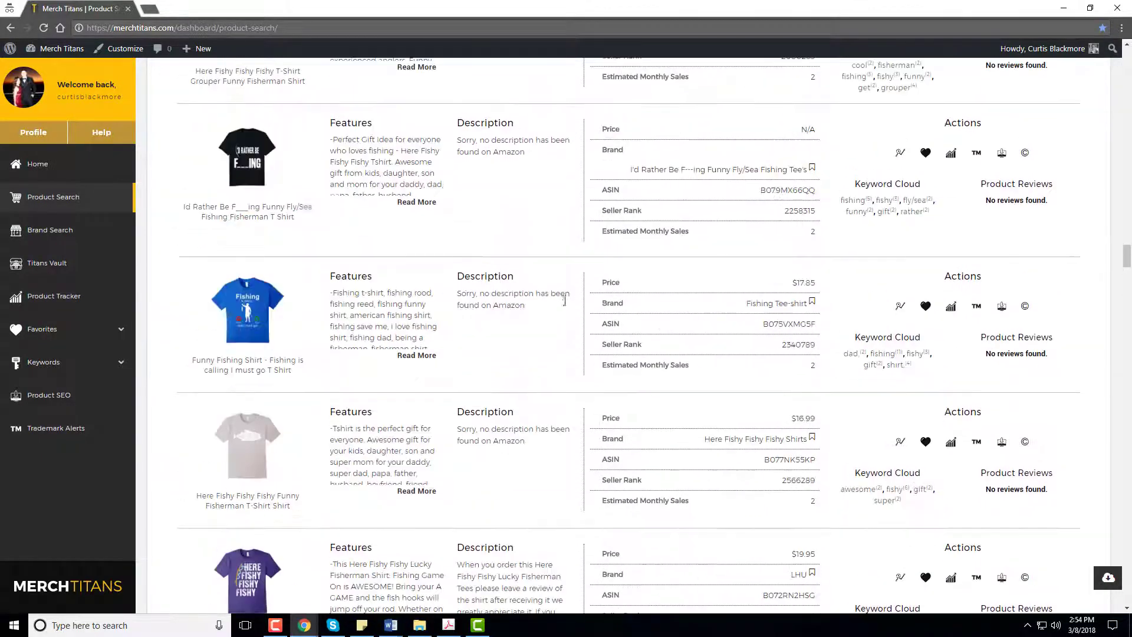
scroll(557, 302, "up", 20)
Replace the keyword with 'id rather be fishing' and rerun the search.
scroll(543, 295, "up", 2)
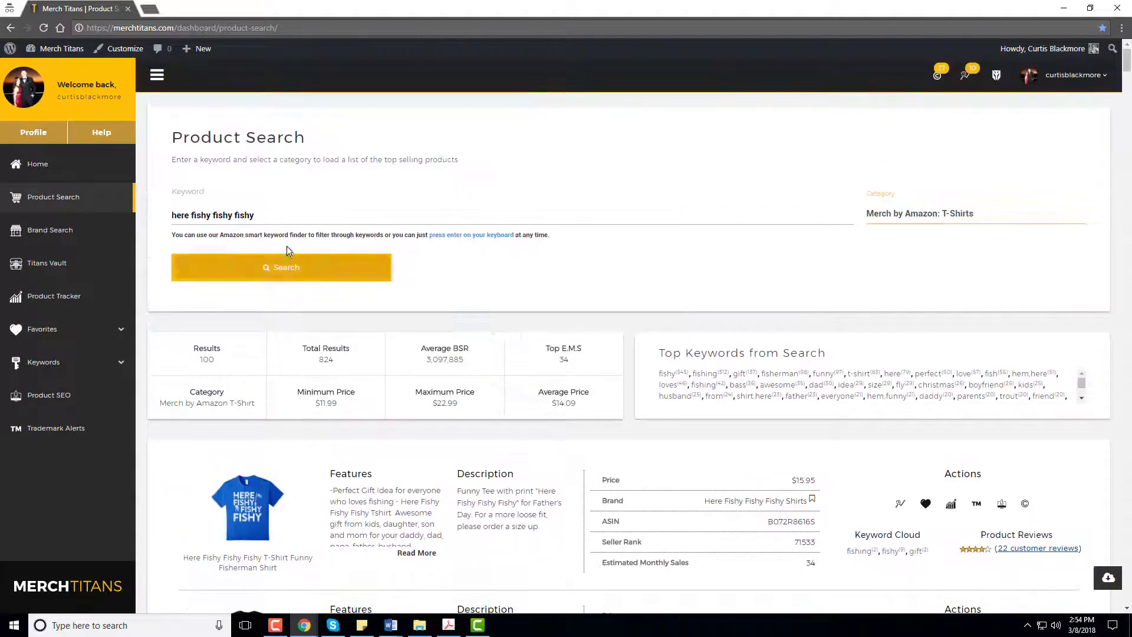
key("ctrl+a")
type("id ")
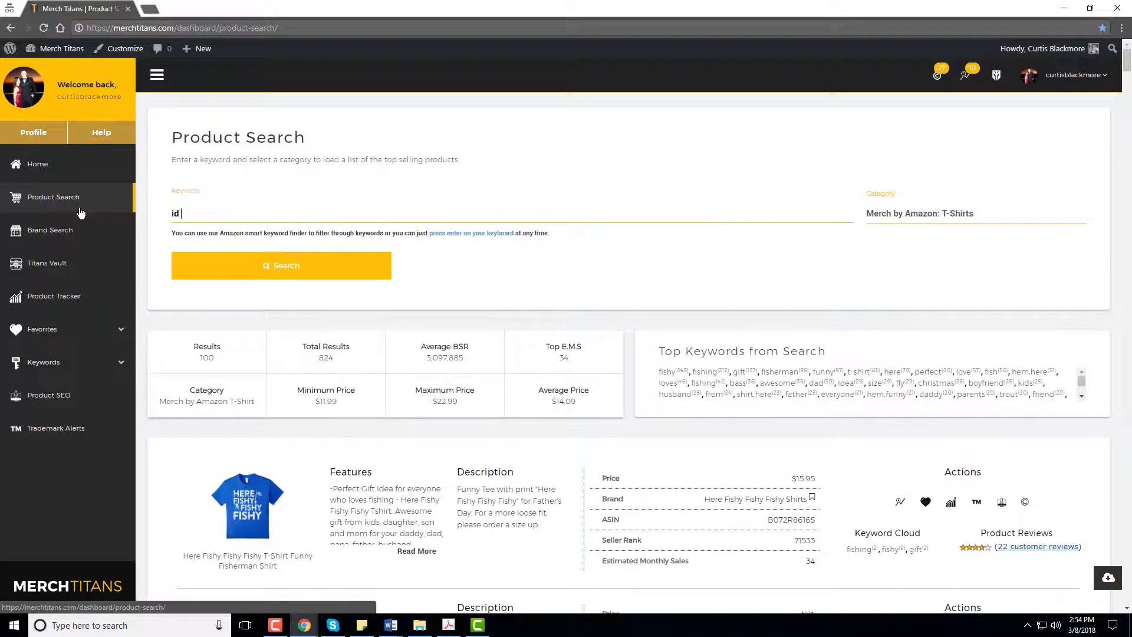
type("rather be fishing")
key("Return")
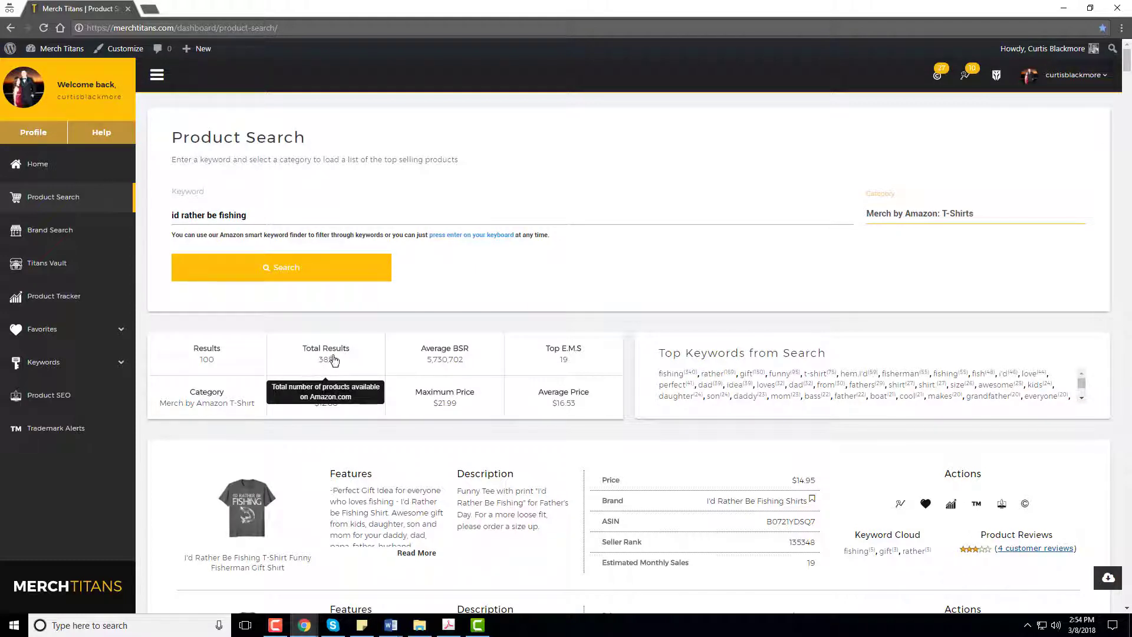
Preview the 385 total results on Amazon, then close that Amazon tab.
scroll(407, 324, "down", 1)
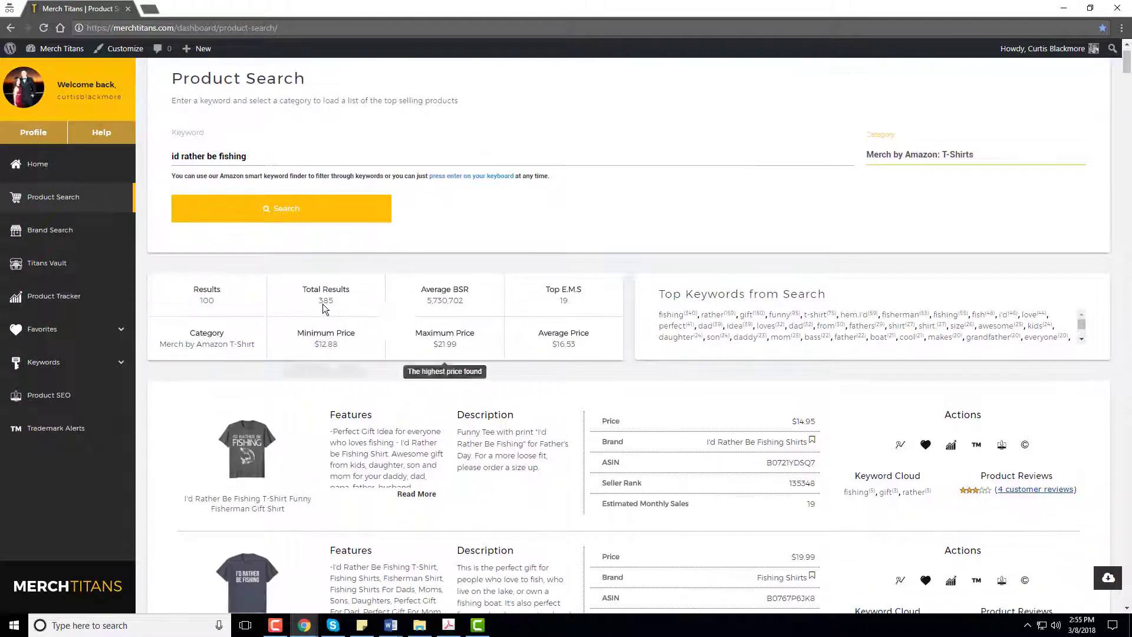
left_click(326, 302)
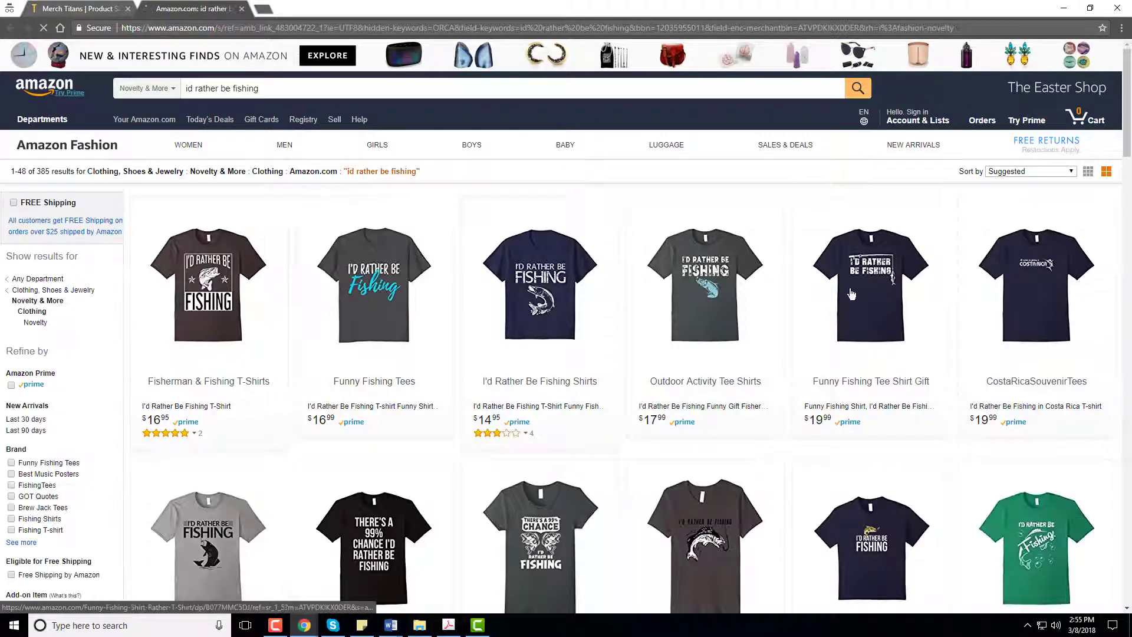
scroll(867, 292, "down", 2)
scroll(742, 342, "up", 3)
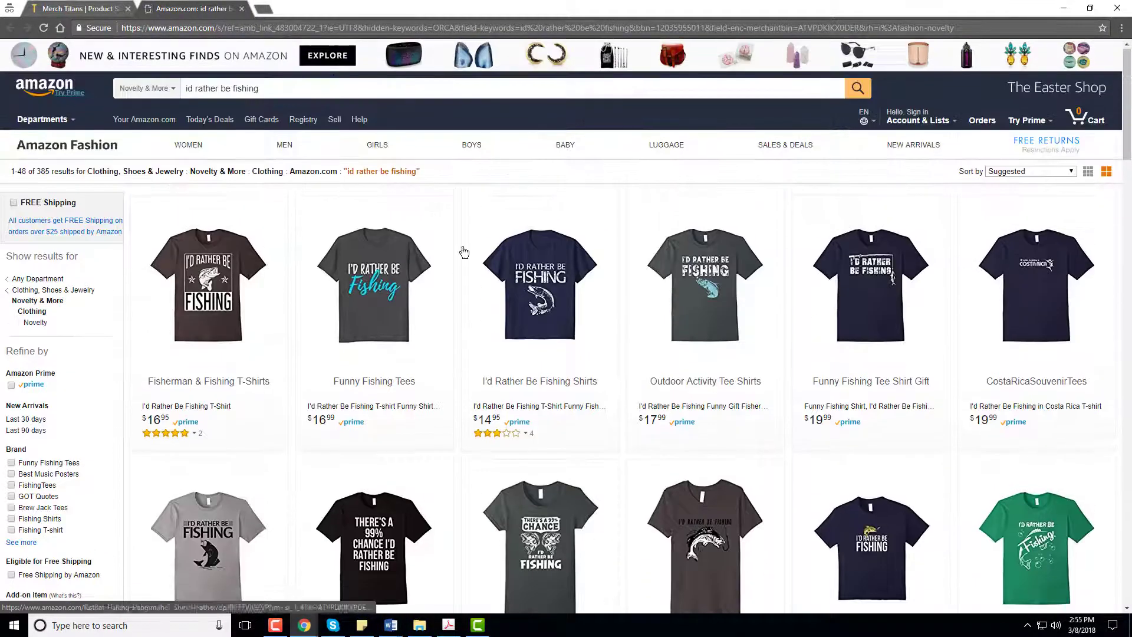
left_click(242, 9)
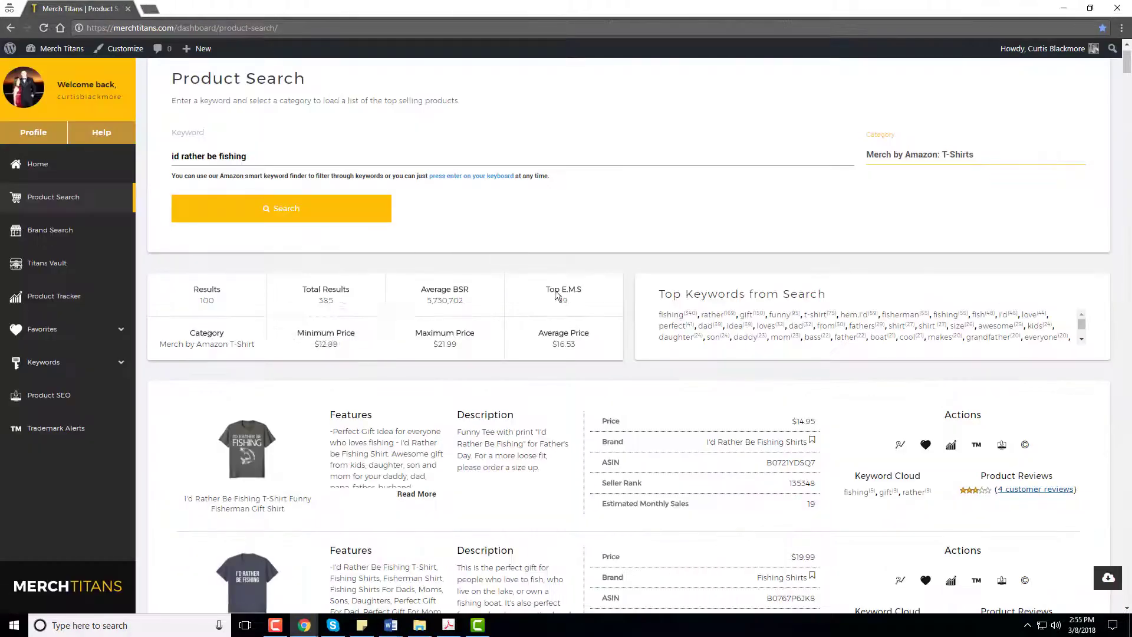
scroll(299, 358, "down", 2)
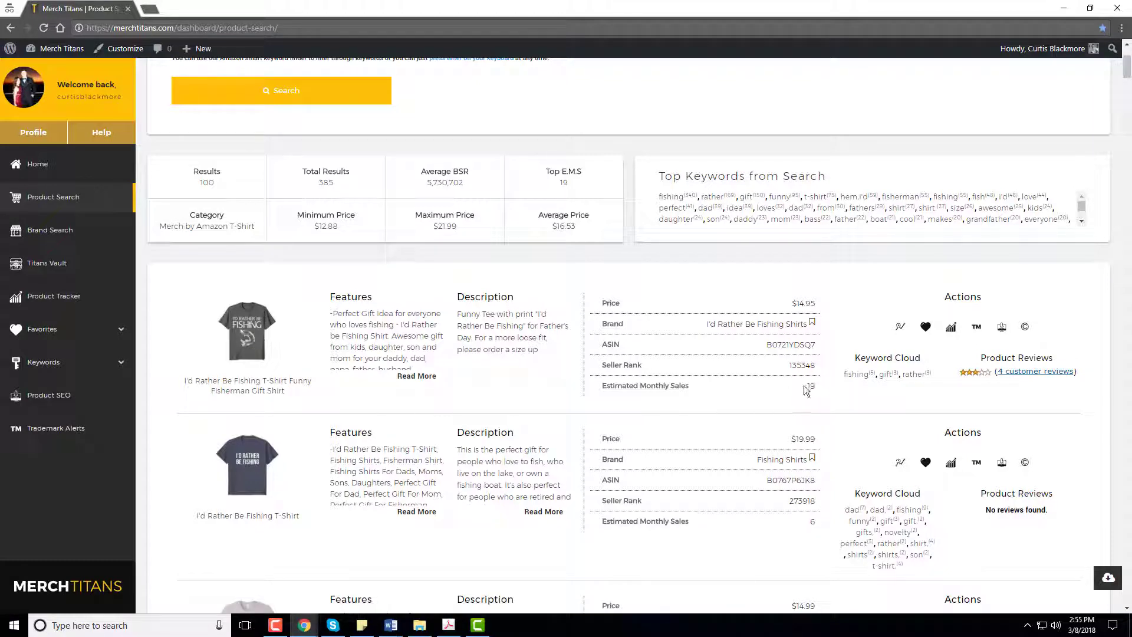
scroll(844, 397, "down", 2)
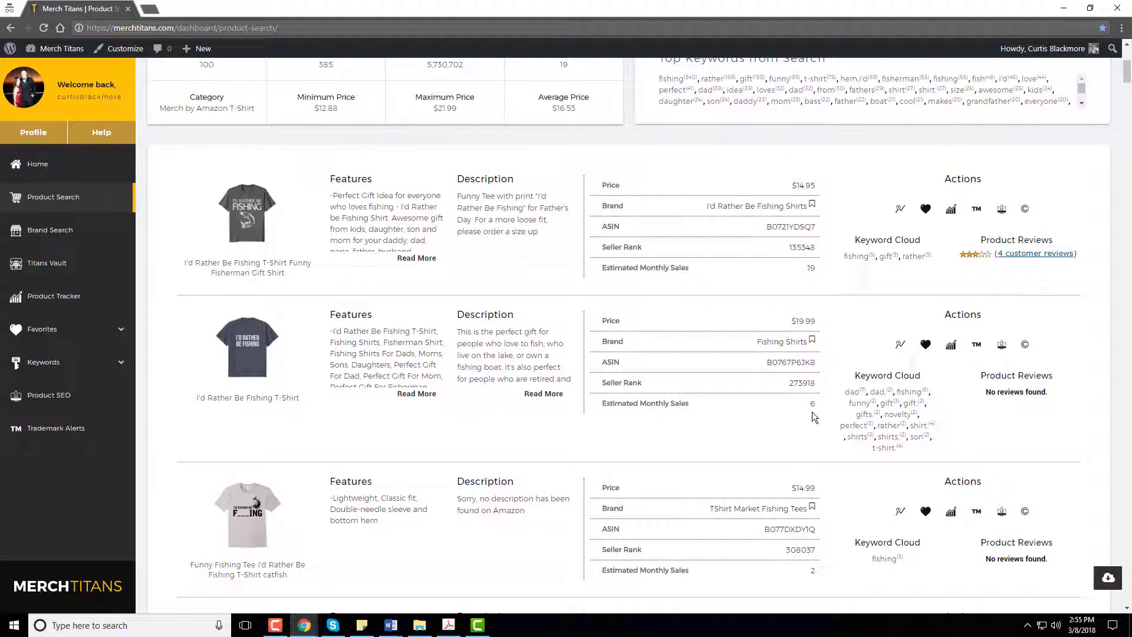
scroll(814, 411, "down", 2)
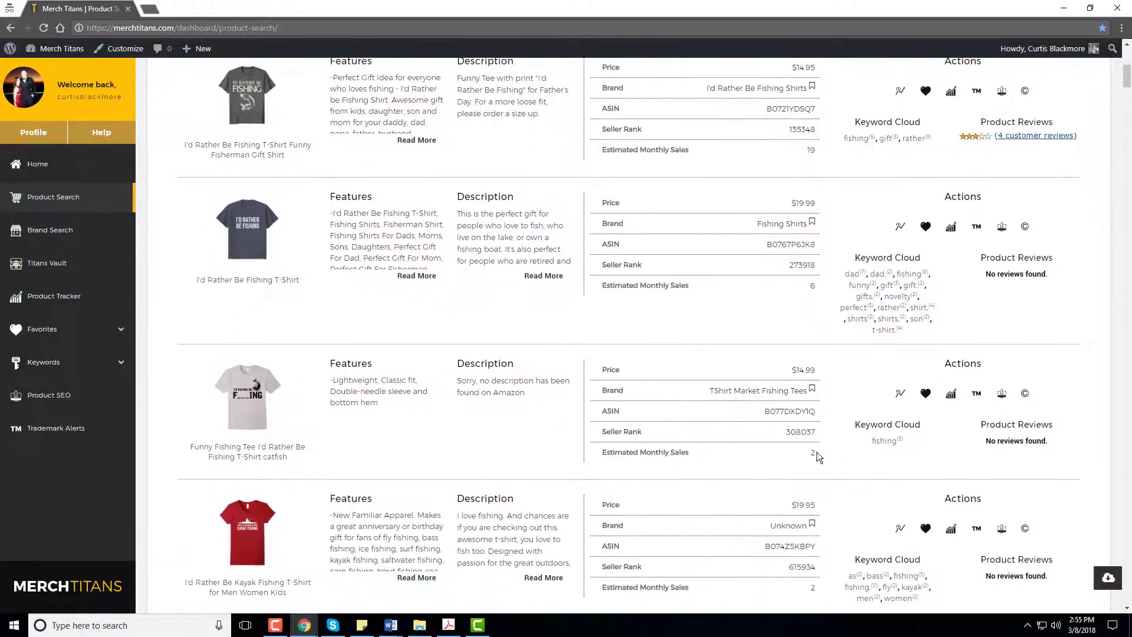
scroll(816, 446, "down", 15)
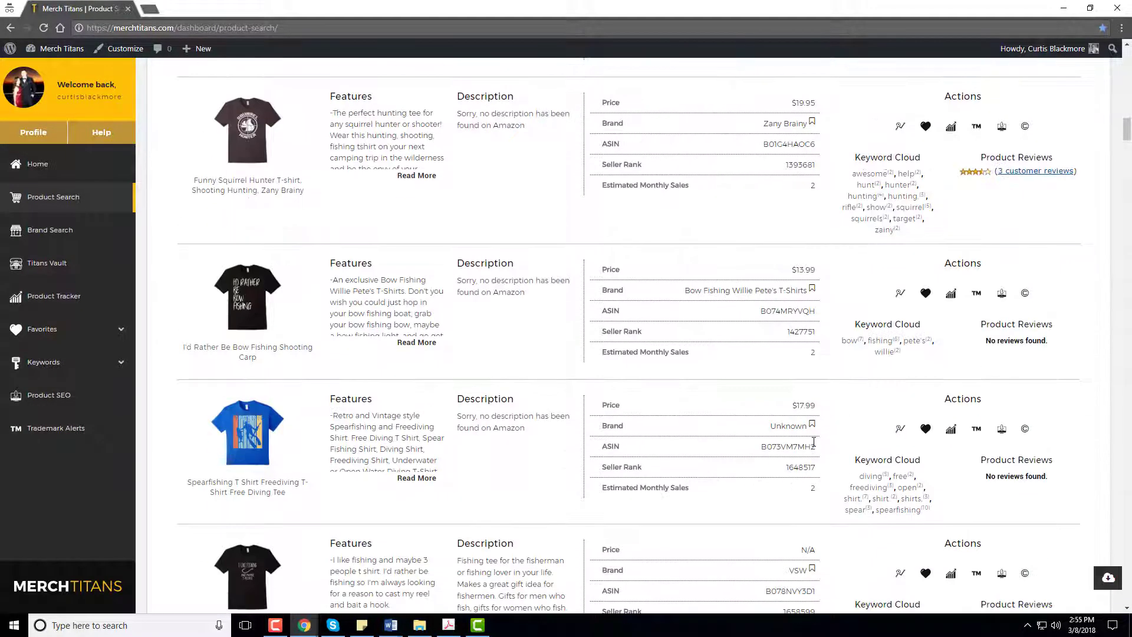
scroll(814, 442, "down", 15)
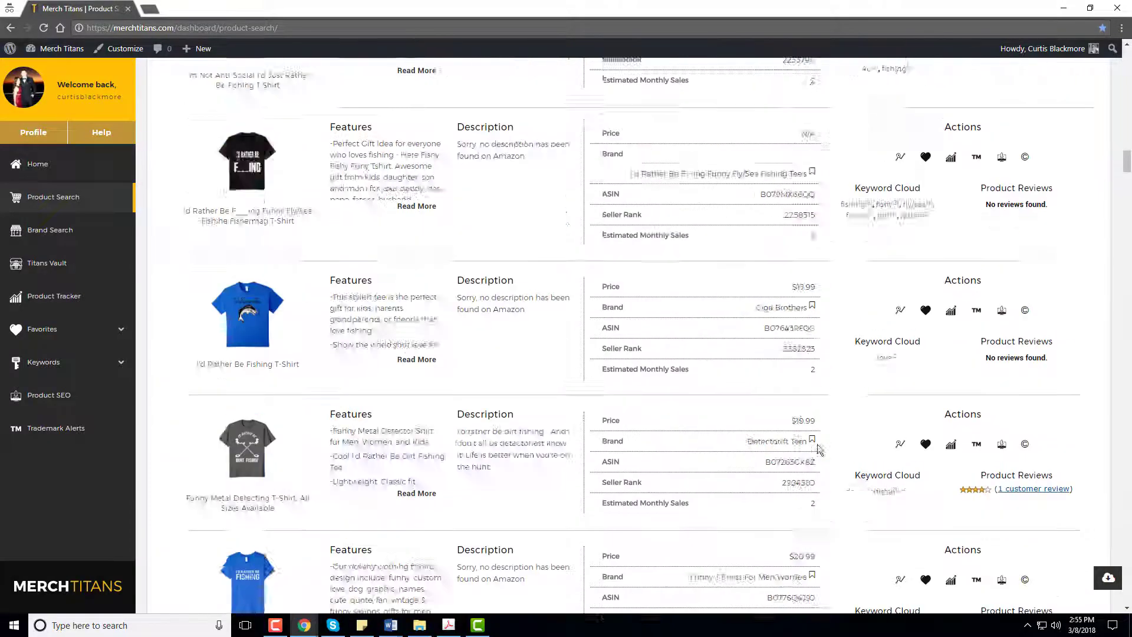
scroll(820, 422, "up", 20)
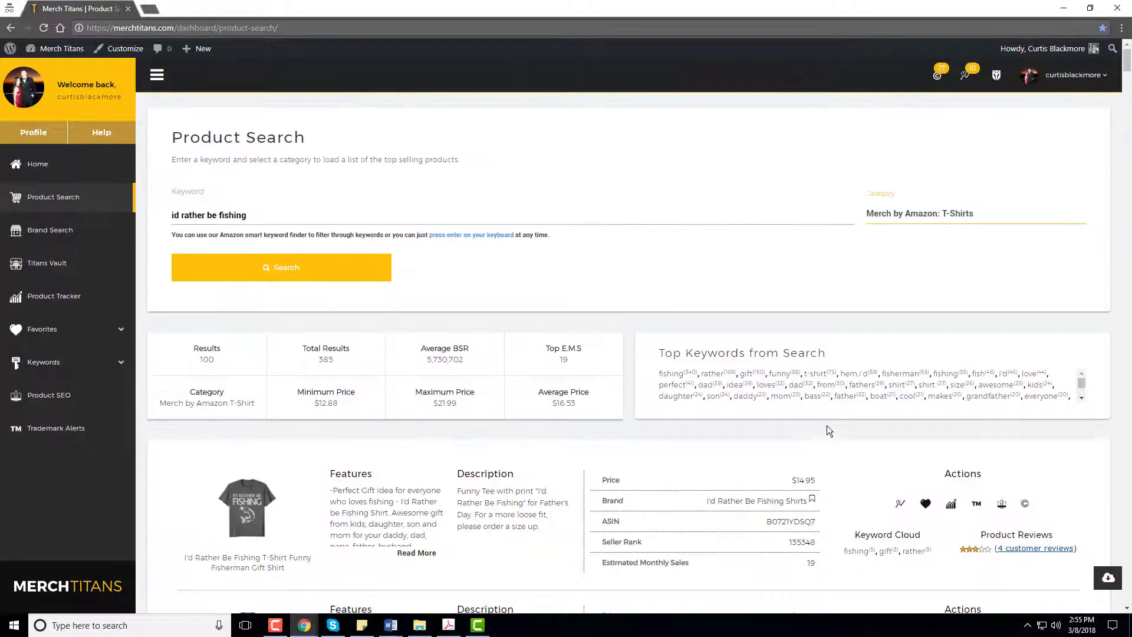
scroll(834, 437, "down", 3)
Show the Best Sellers Rank history chart for the top I'd Rather Be Fishing shirt and inspect it.
left_click(900, 327)
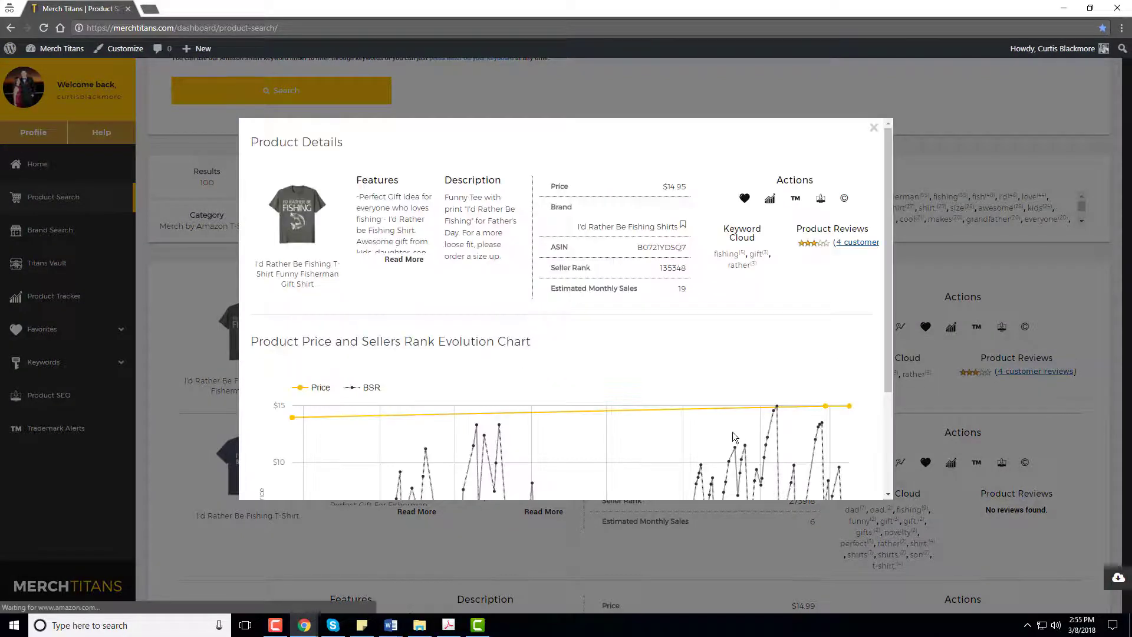
scroll(732, 430, "down", 3)
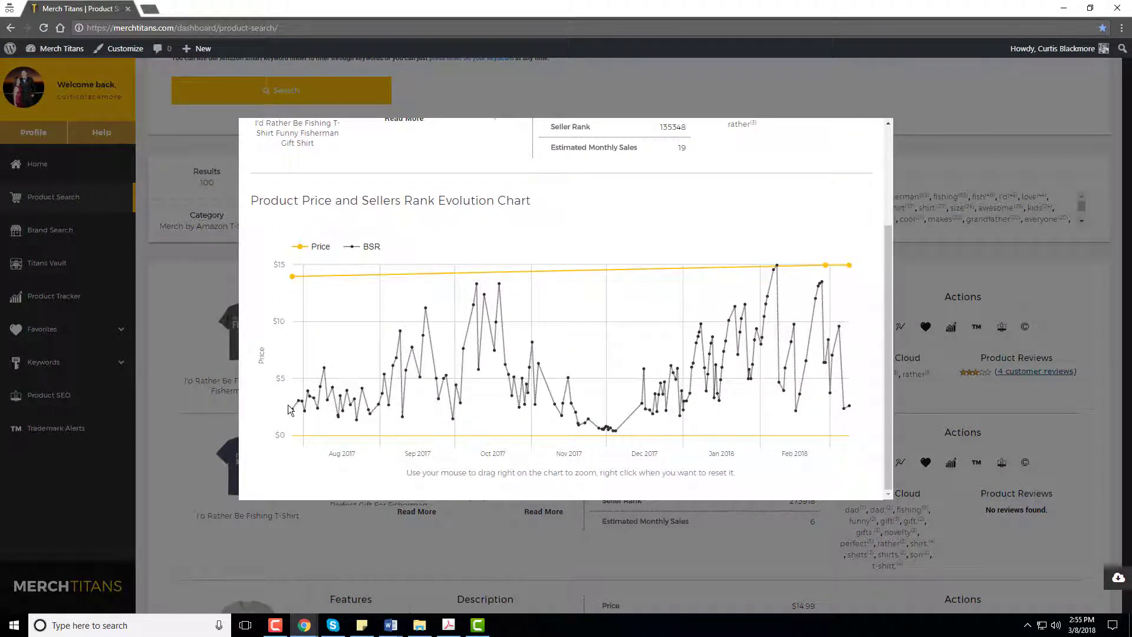
mouse_move(298, 407)
scroll(809, 402, "up", 2)
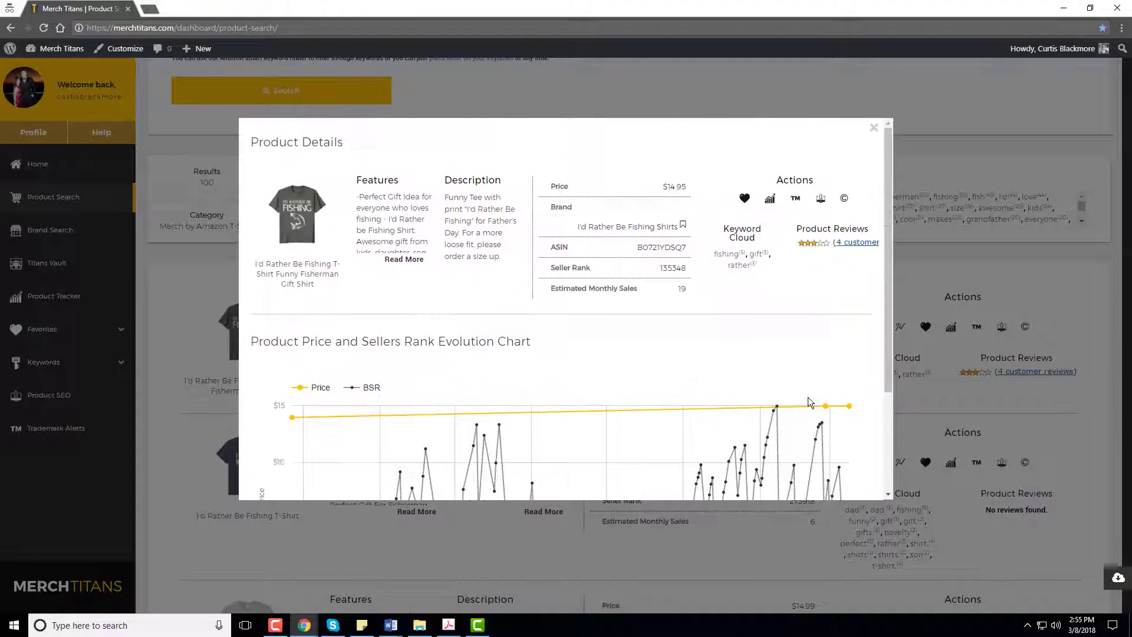
Close the Product Details window and go to the top shirt's Amazon listing.
left_click(875, 130)
mouse_move(314, 182)
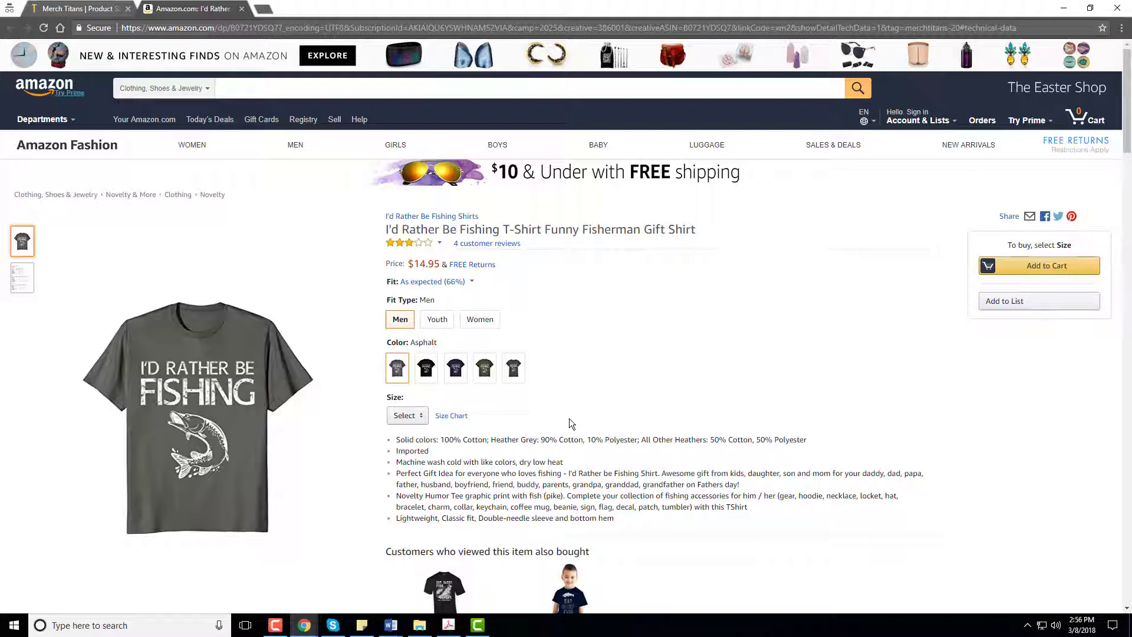
Close the Amazon page, favorite the top fishing shirt, and expand the Favorites sidebar section.
left_click(242, 8)
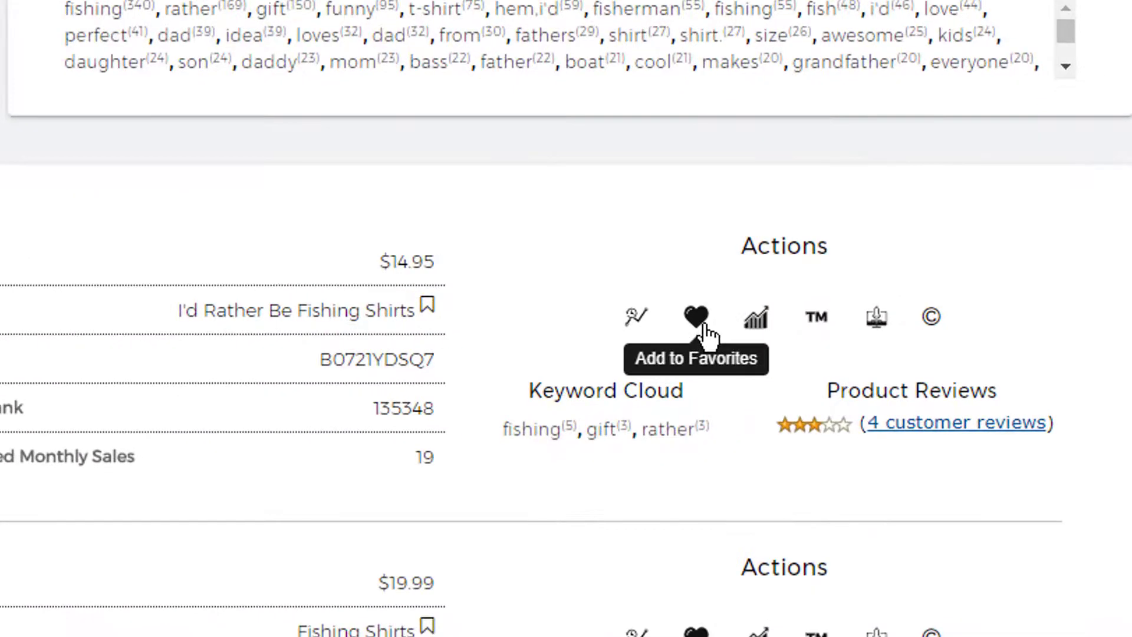
left_click(925, 328)
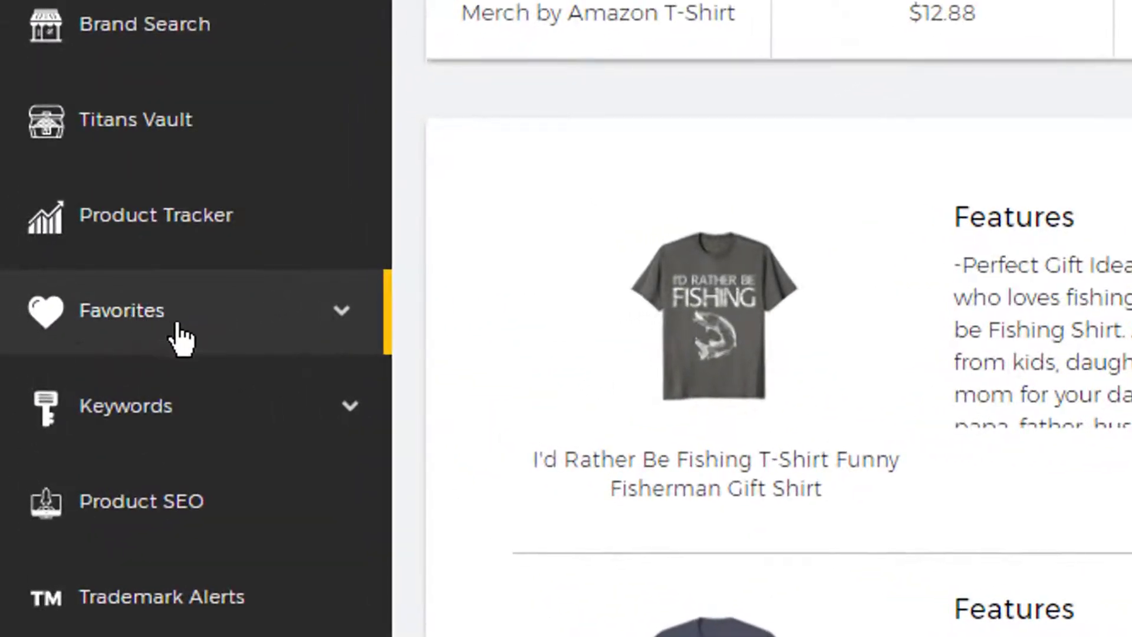
left_click(116, 329)
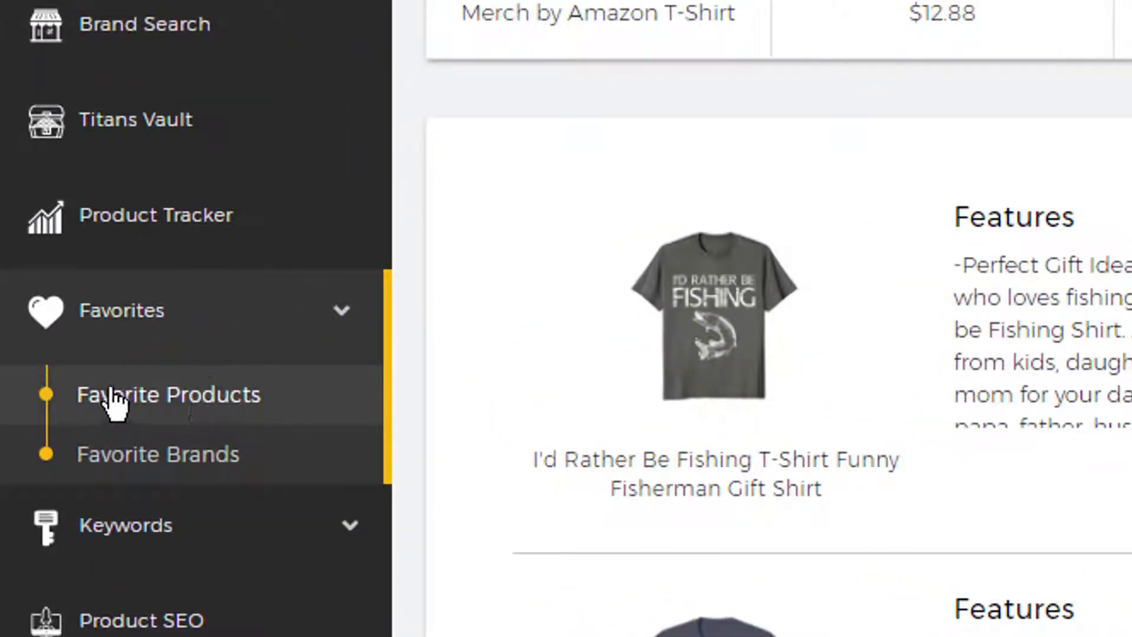